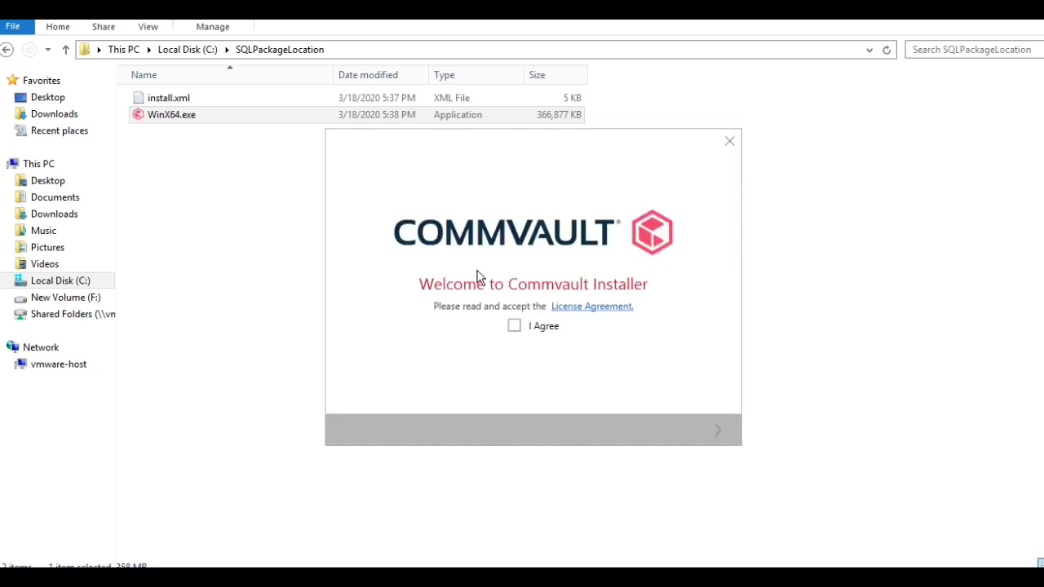
Accept the Commvault license agreement and proceed past prerequisites and Configure Roles
{"action": "left_click", "coordinate": [514, 327]}
{"action": "left_click", "coordinate": [721, 437]}
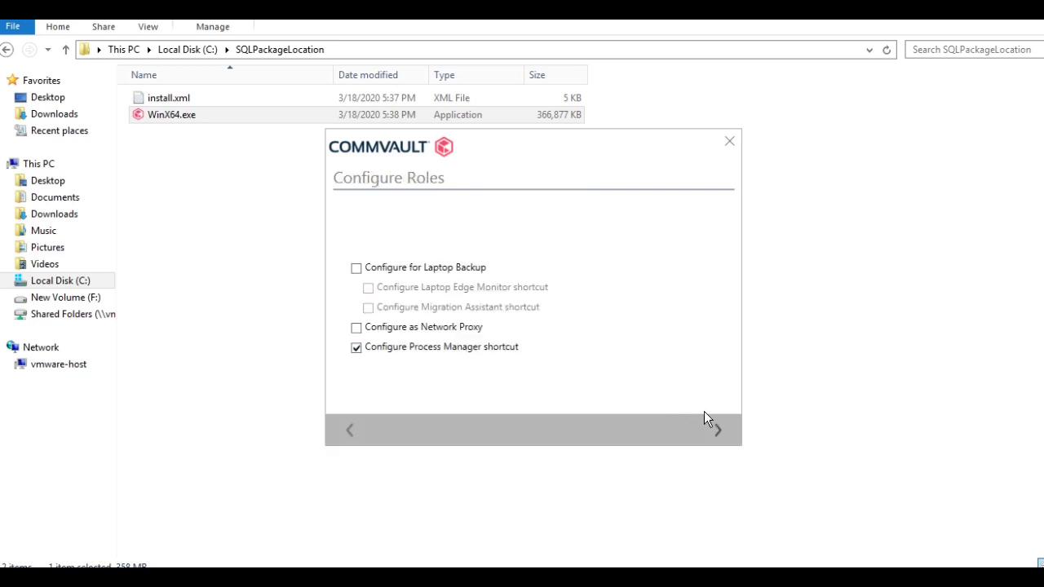
{"action": "left_click", "coordinate": [721, 436]}
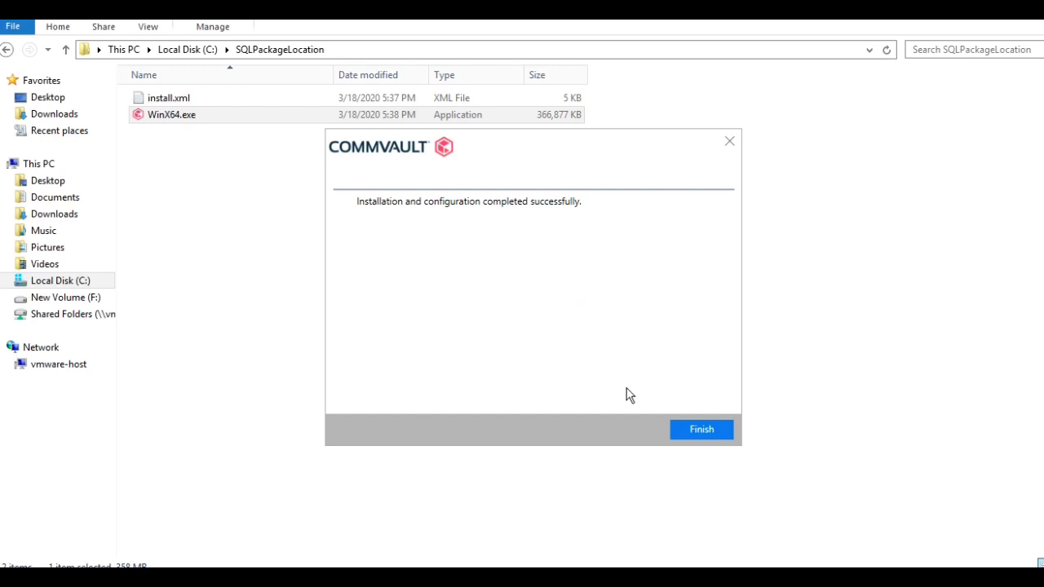
Close the finished installer and launch SQL Server 2014 Management Studio from a 'sql' Start search
{"action": "left_click", "coordinate": [703, 431]}
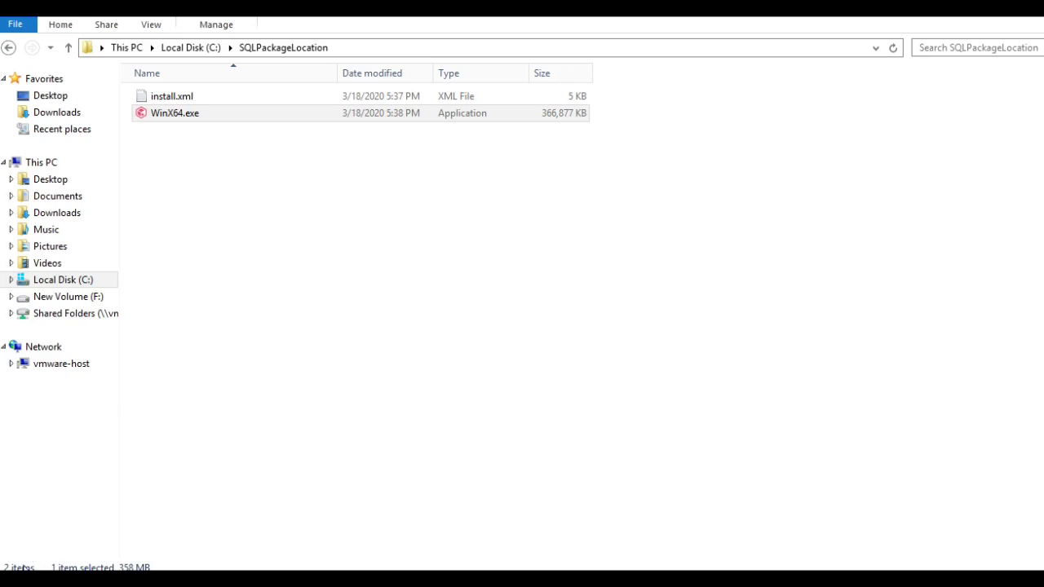
{"action": "key", "text": "super"}
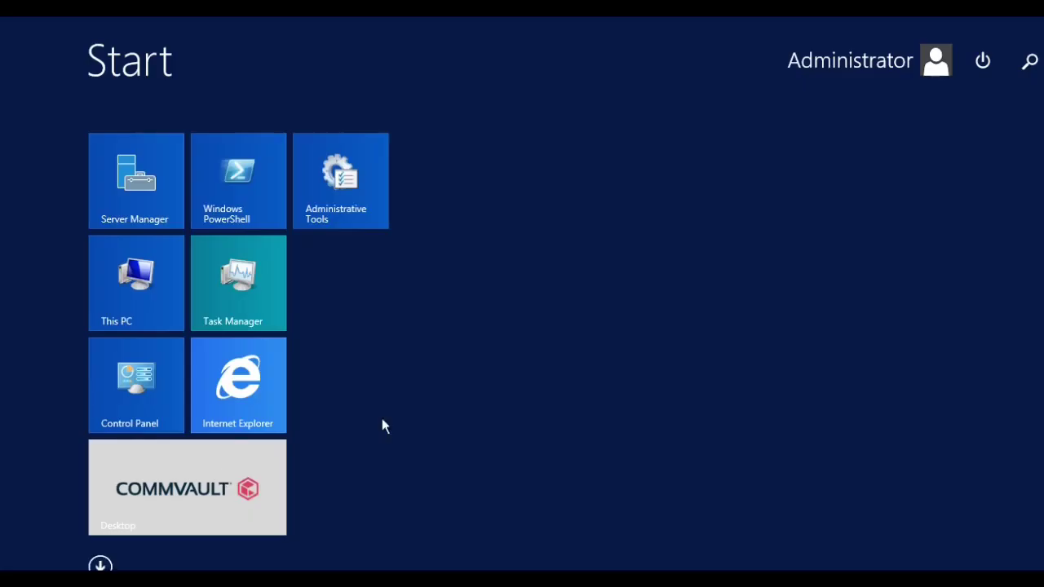
{"action": "type", "text": "sql"}
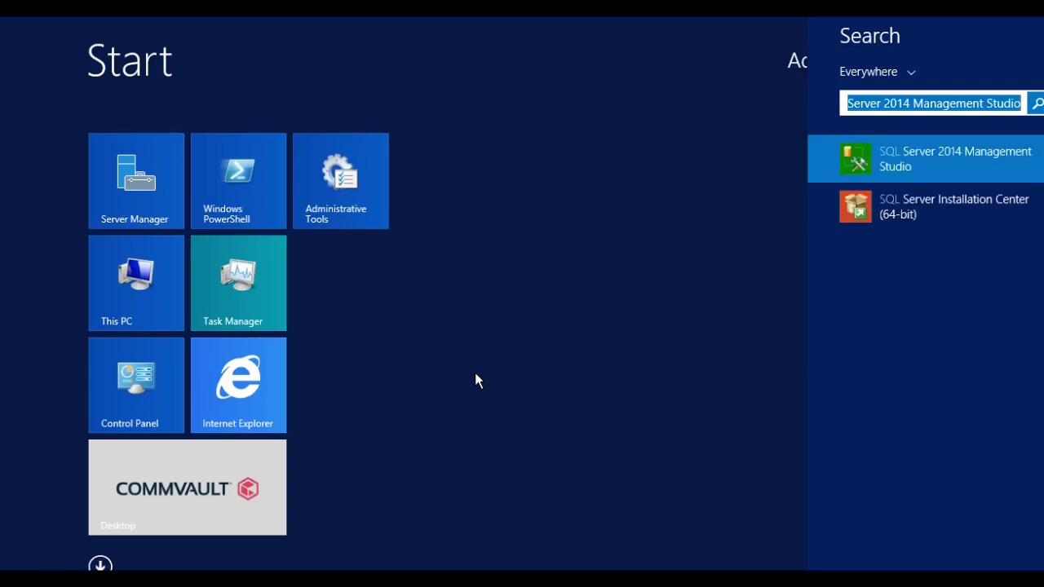
{"action": "left_click", "coordinate": [919, 151]}
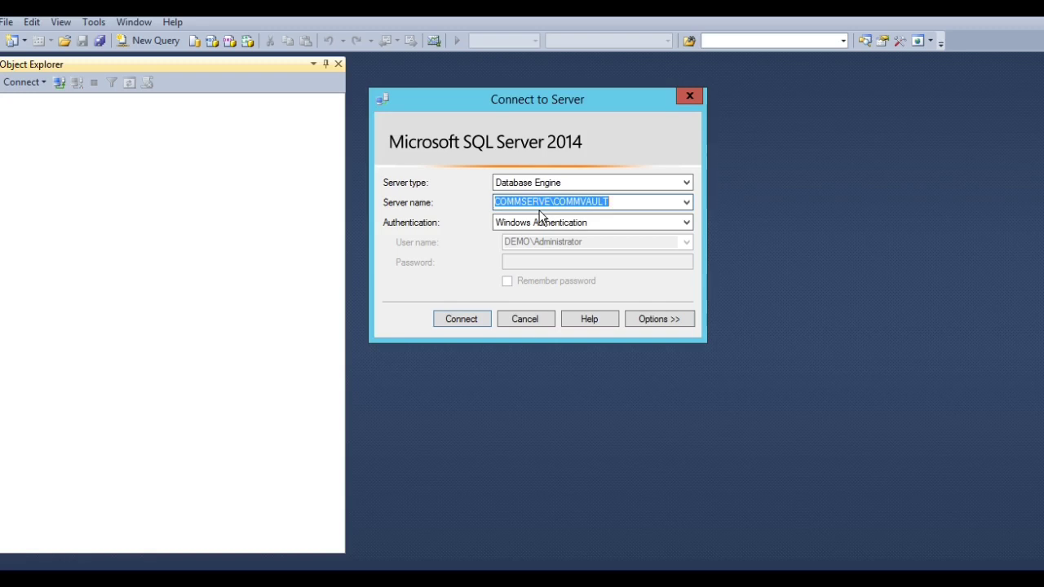
Connect to COMMSERVE\COMMVAULT and select the NT AUTHORITY\SYSTEM login under Security > Logins
{"action": "left_click", "coordinate": [458, 319]}
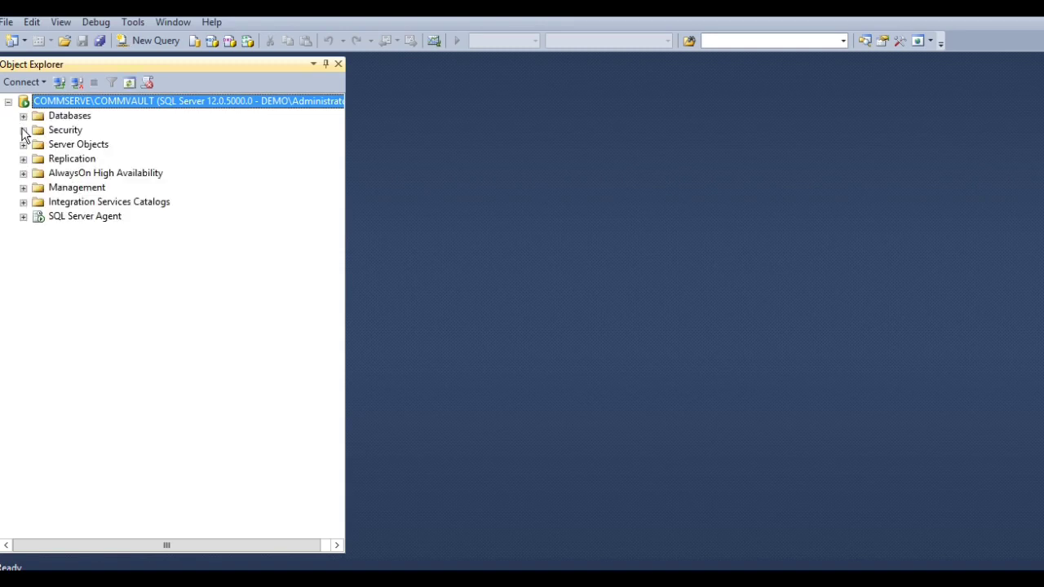
{"action": "left_click", "coordinate": [23, 129]}
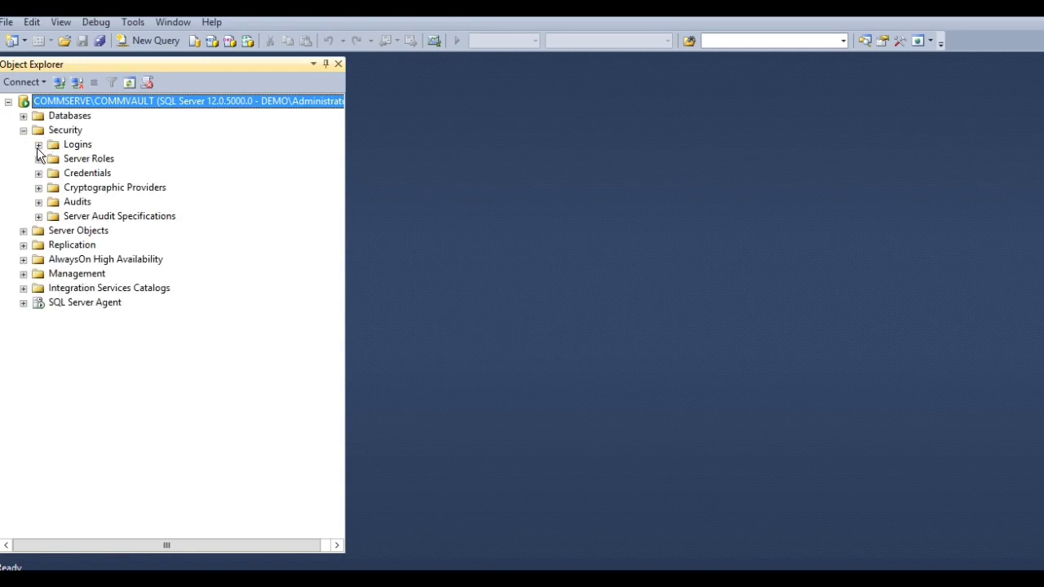
{"action": "left_click", "coordinate": [38, 145]}
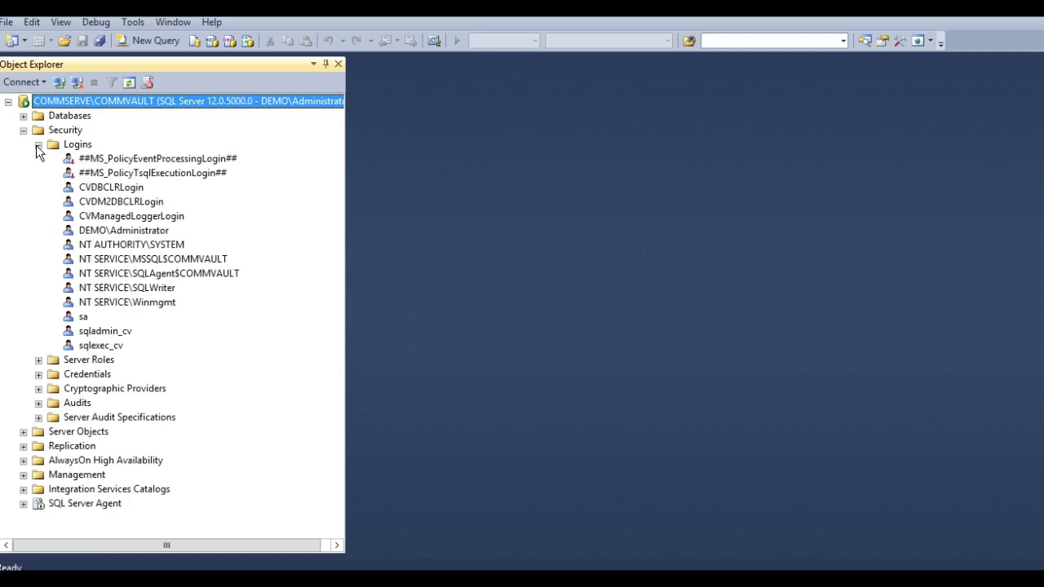
{"action": "left_click", "coordinate": [120, 247]}
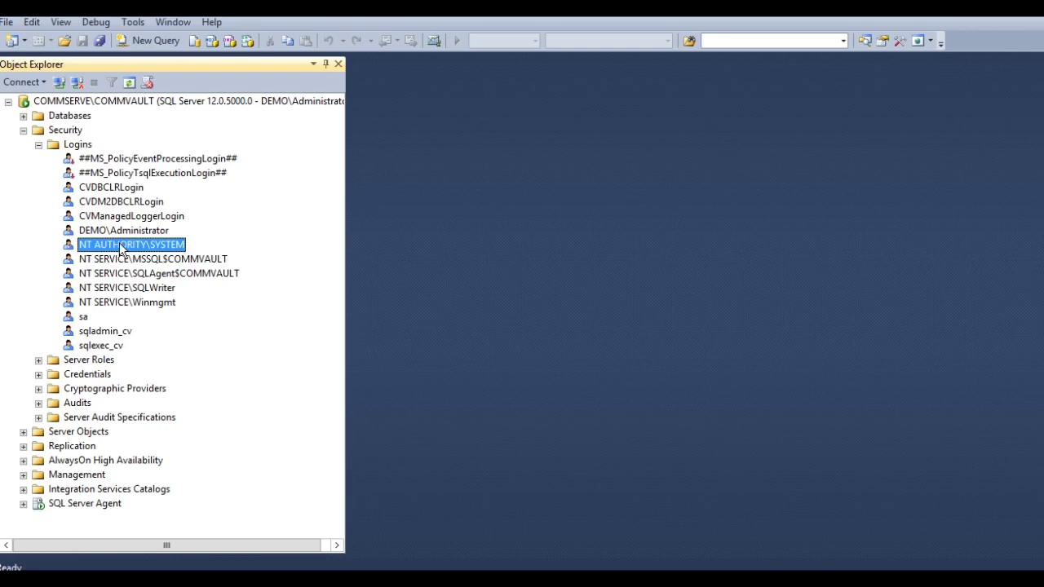
Confirm NT AUTHORITY\SYSTEM has public and sysadmin server roles and save its properties
{"action": "right_click", "coordinate": [121, 246]}
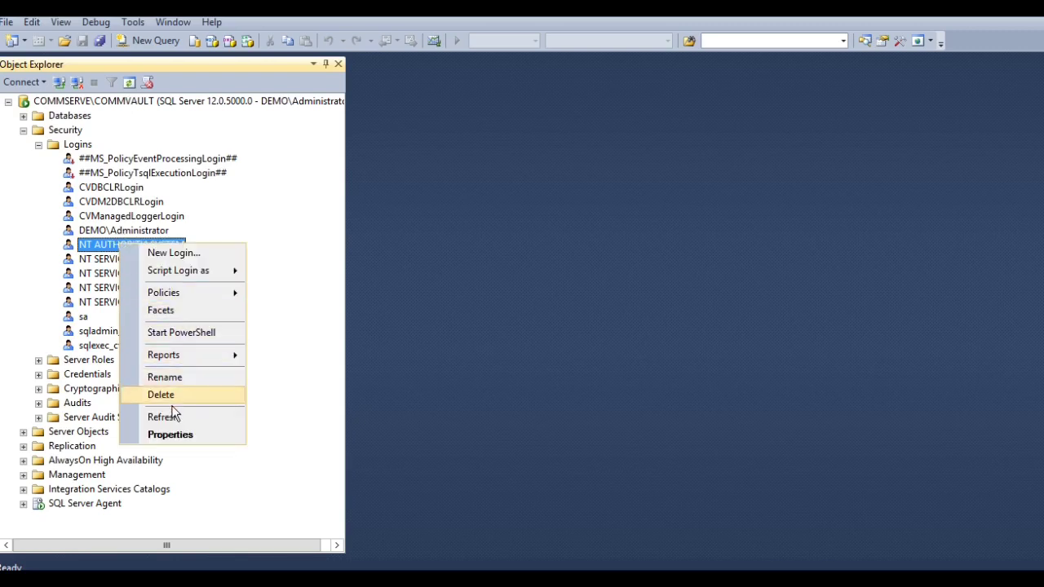
{"action": "left_click", "coordinate": [174, 435]}
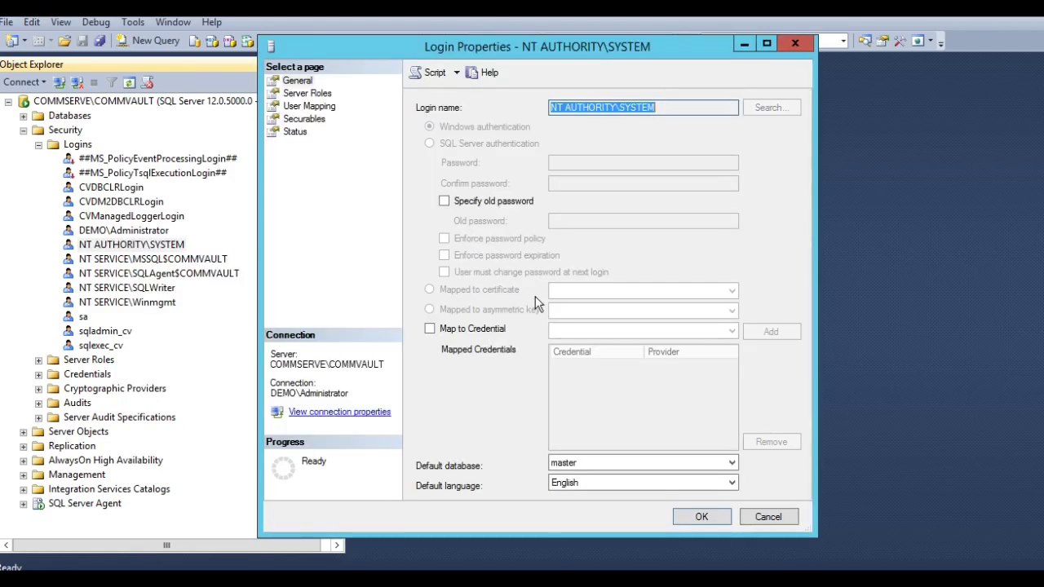
{"action": "left_click", "coordinate": [324, 95]}
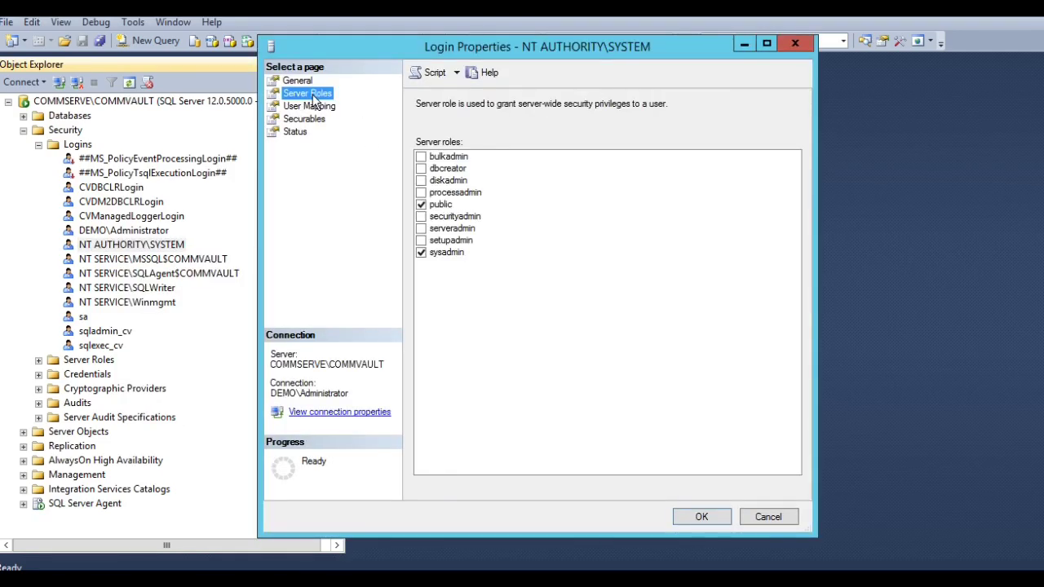
{"action": "left_click", "coordinate": [449, 252]}
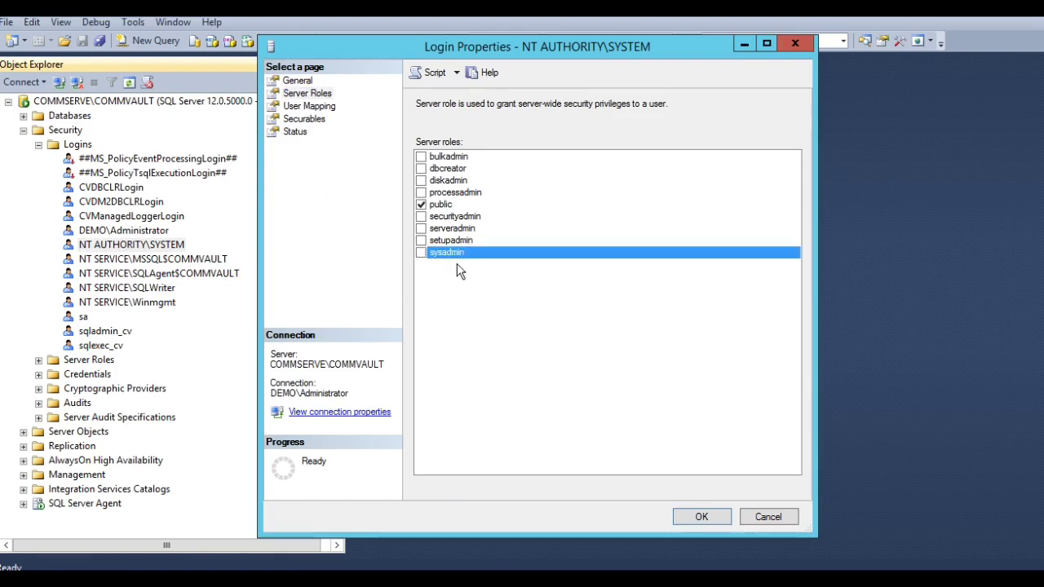
{"action": "left_click", "coordinate": [420, 253]}
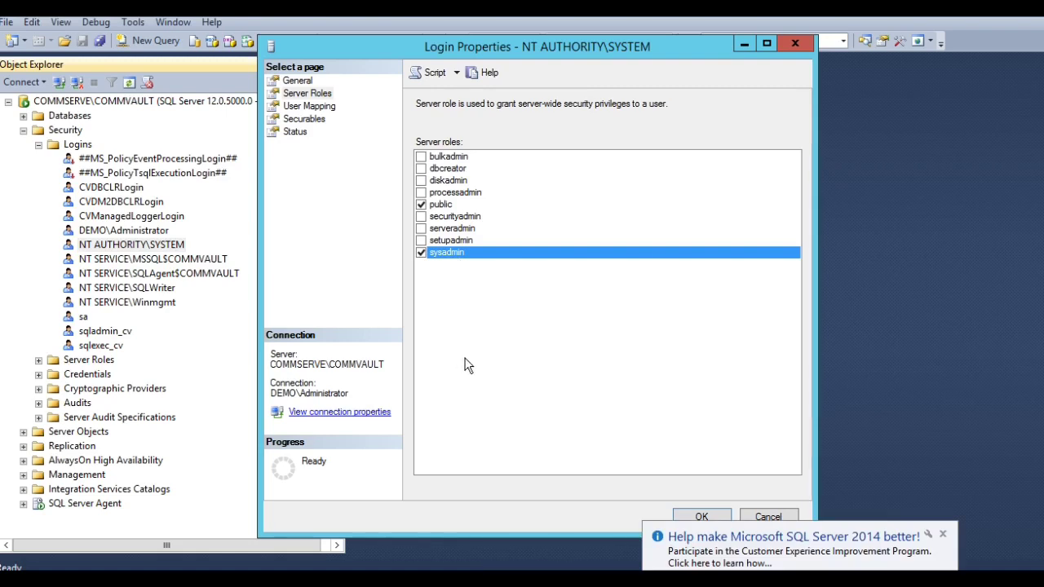
{"action": "left_click", "coordinate": [942, 535]}
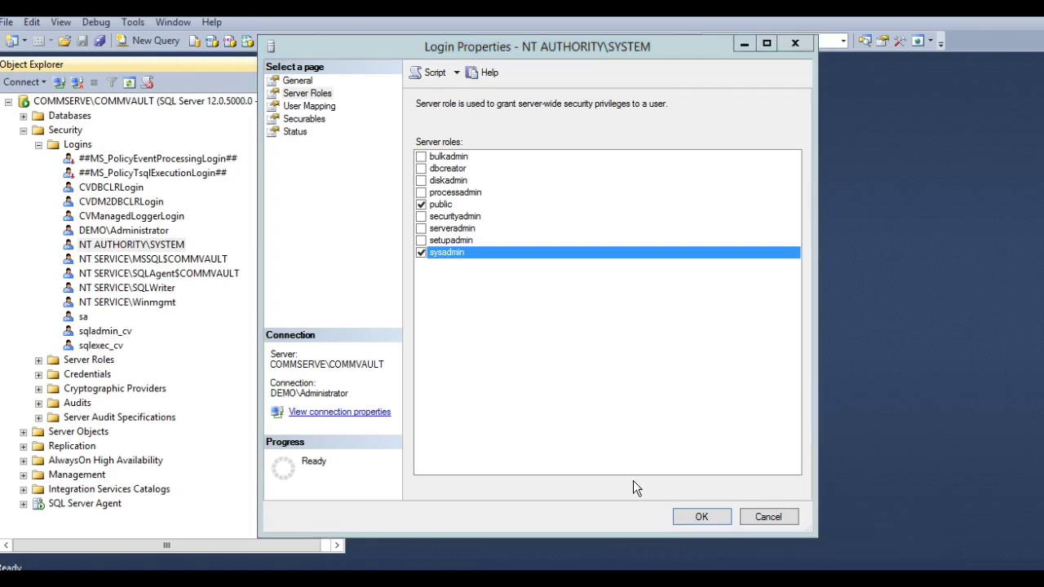
{"action": "left_click", "coordinate": [701, 517]}
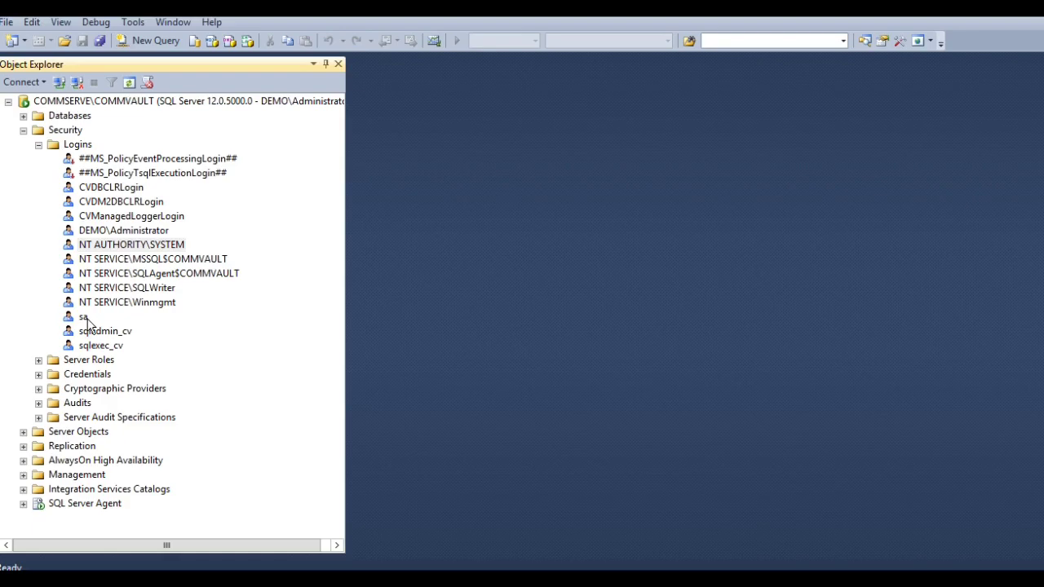
Launch the Commvault CommCell Console from a 'comm' Start search
{"action": "key", "text": "super"}
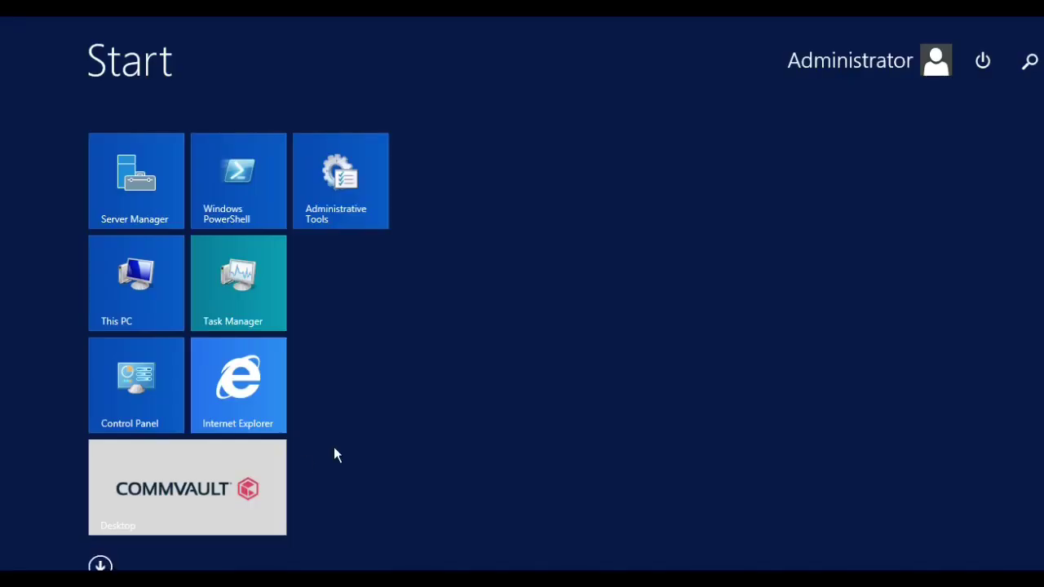
{"action": "type", "text": "commvault Commcell Console"}
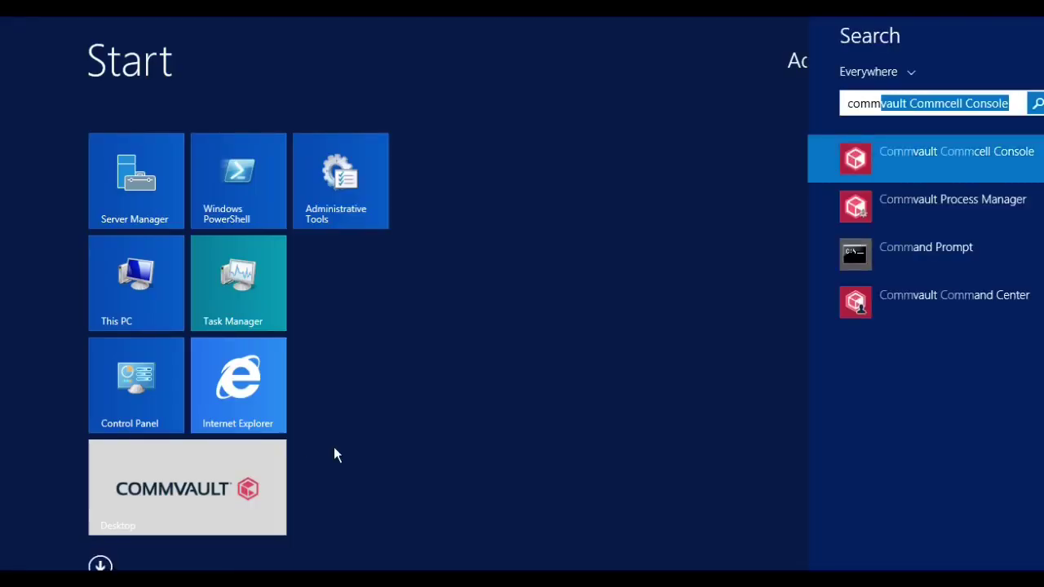
{"action": "left_click", "coordinate": [940, 168]}
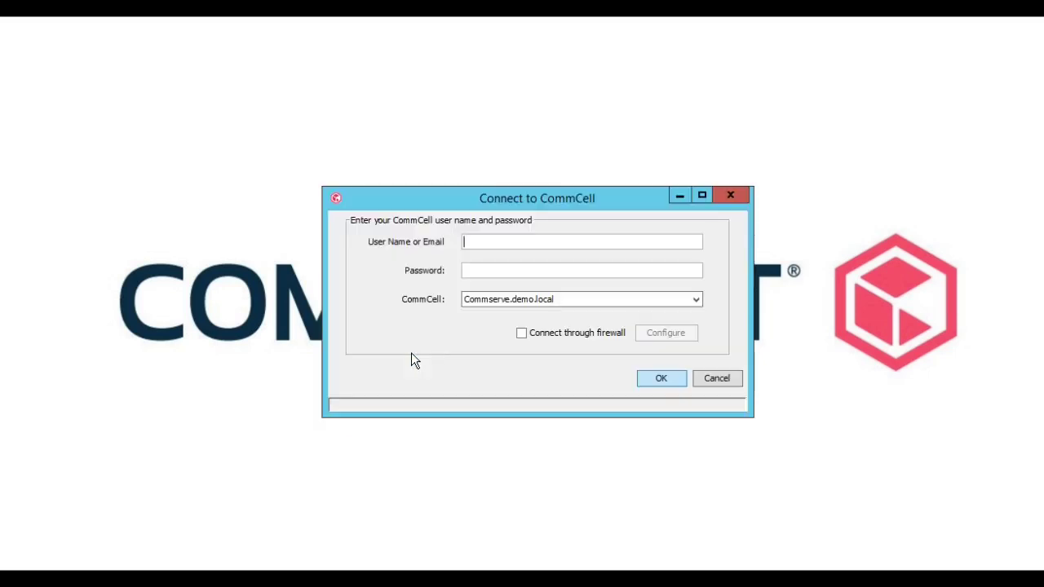
Log in as admin with the account password and dismiss the license reminder
{"action": "type", "text": "admin"}
{"action": "key", "text": "Tab"}
{"action": "type", "text": "**********"}
{"action": "key", "text": "Return"}
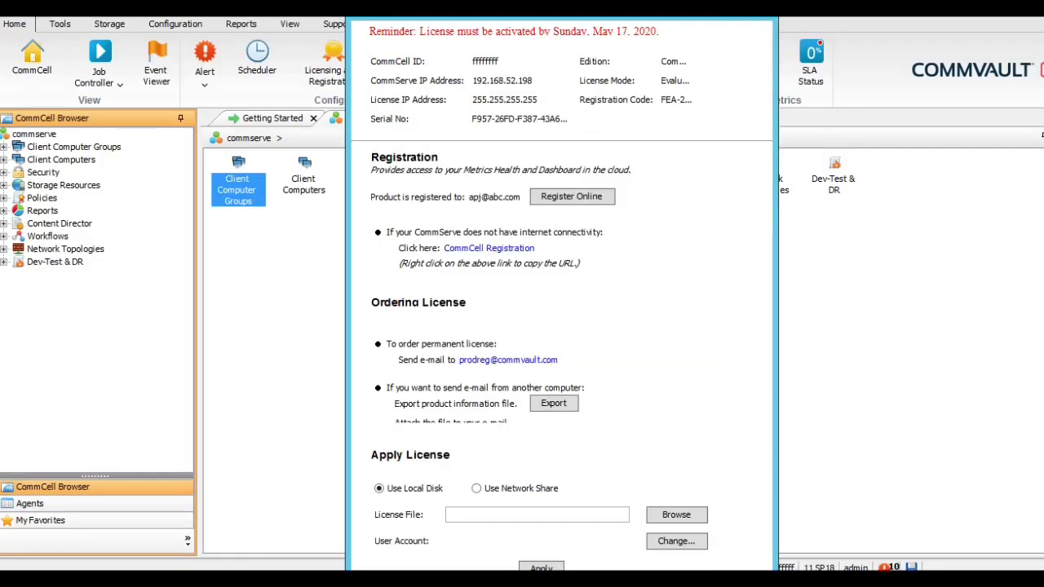
{"action": "key", "text": "Escape"}
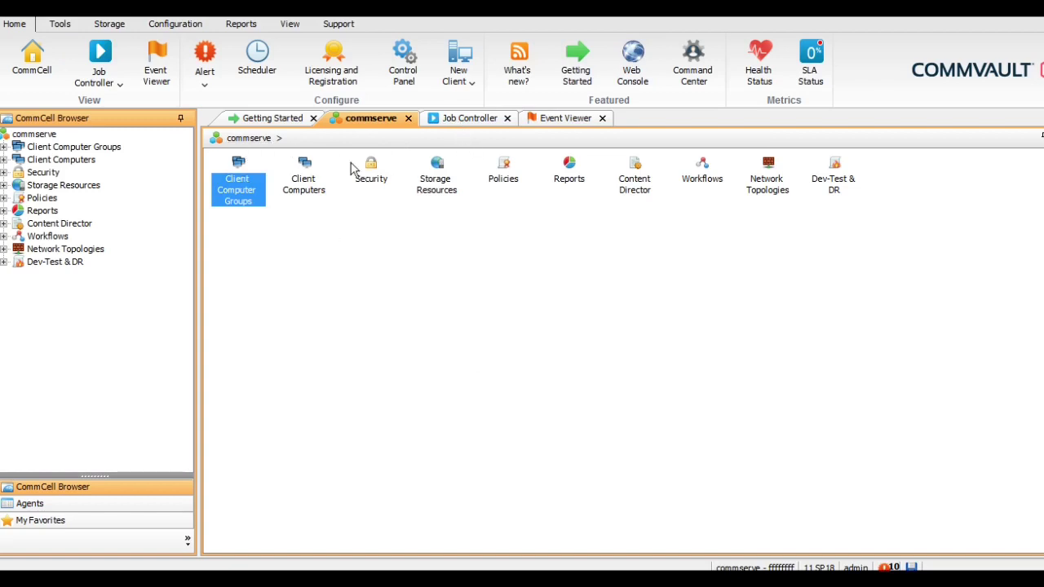
Navigate Client Computers > commserve > SQL Server to the COMMSERVE\COMMVAULT instance
{"action": "left_click", "coordinate": [61, 160]}
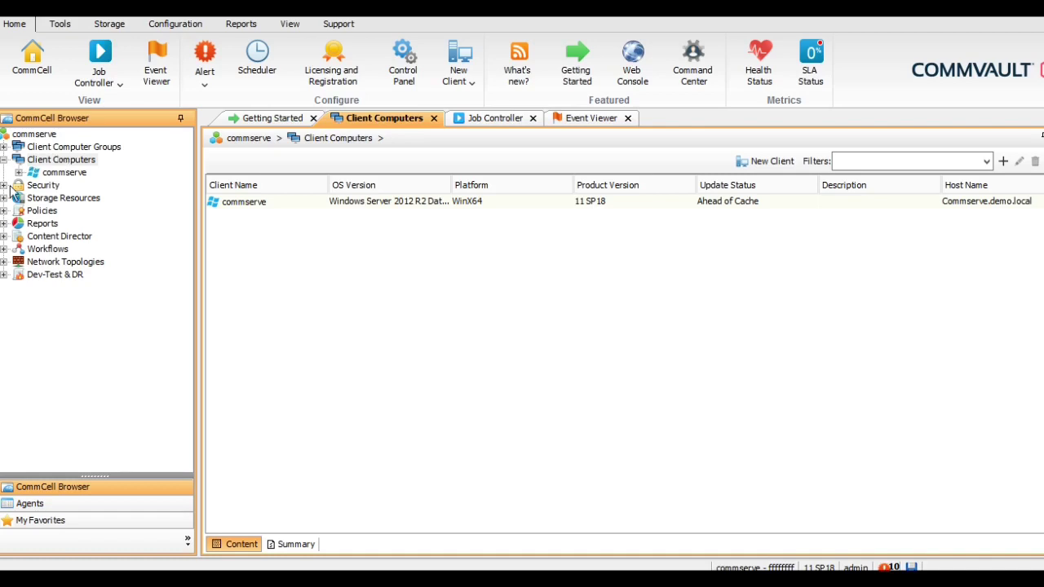
{"action": "left_click", "coordinate": [62, 173]}
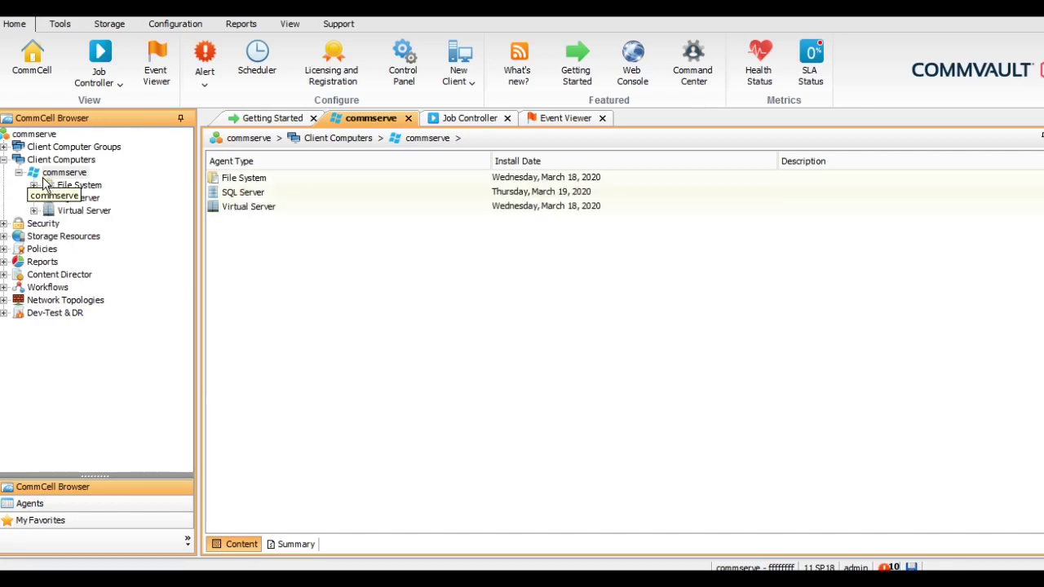
{"action": "left_click", "coordinate": [77, 200]}
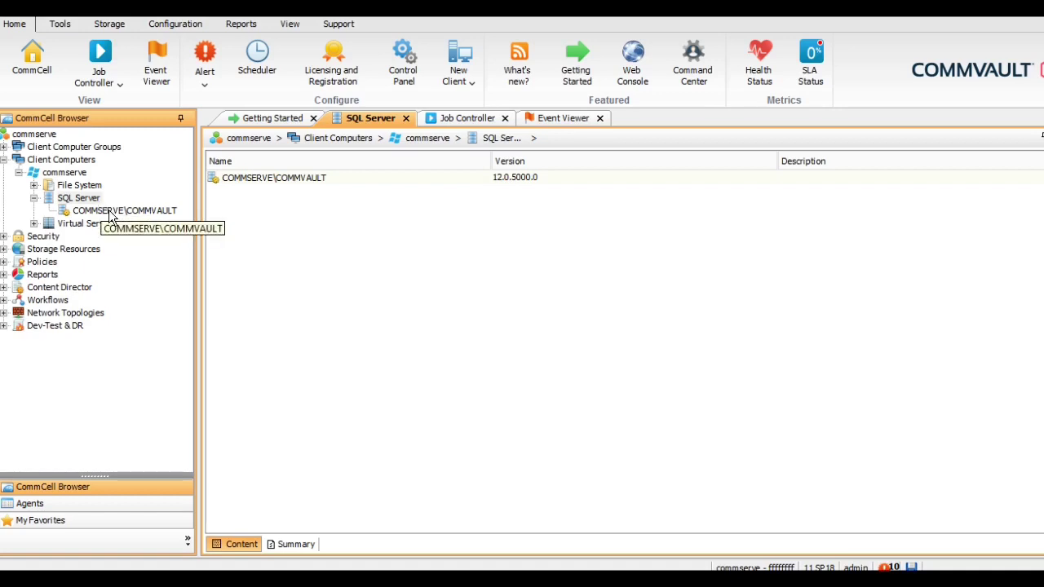
{"action": "left_click", "coordinate": [112, 211]}
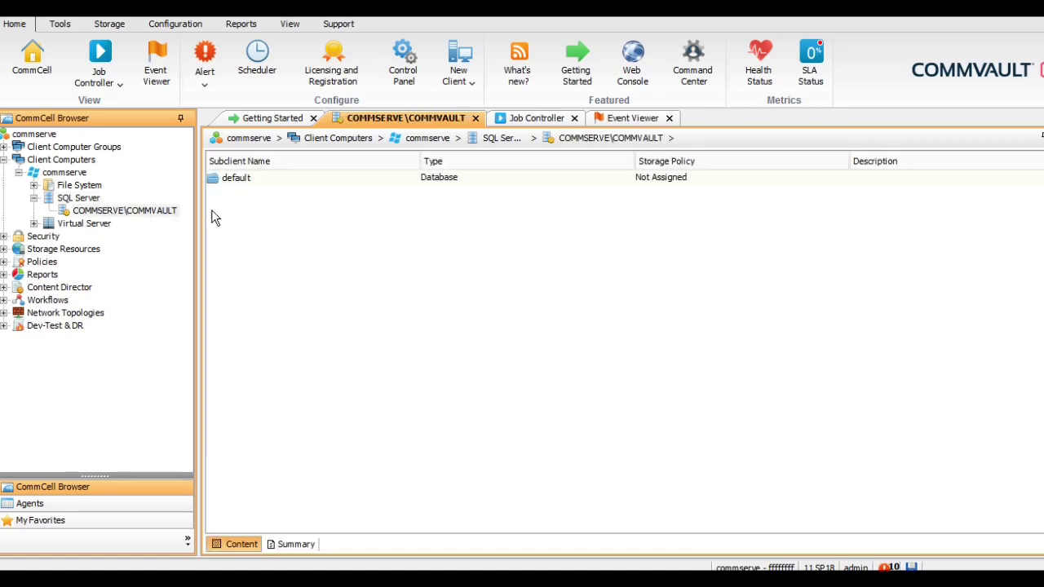
{"action": "left_click", "coordinate": [255, 179]}
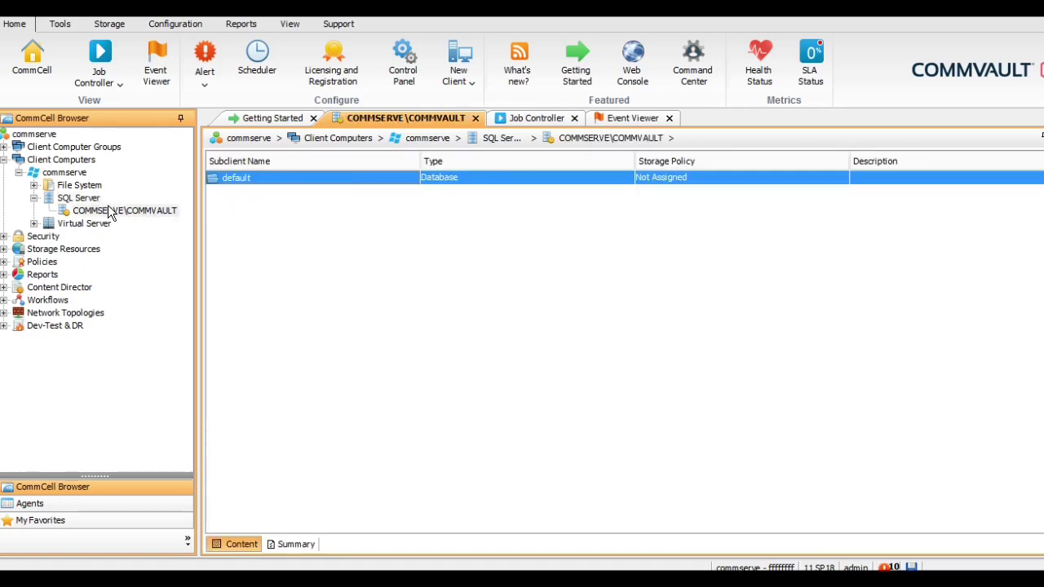
{"action": "left_click", "coordinate": [111, 212]}
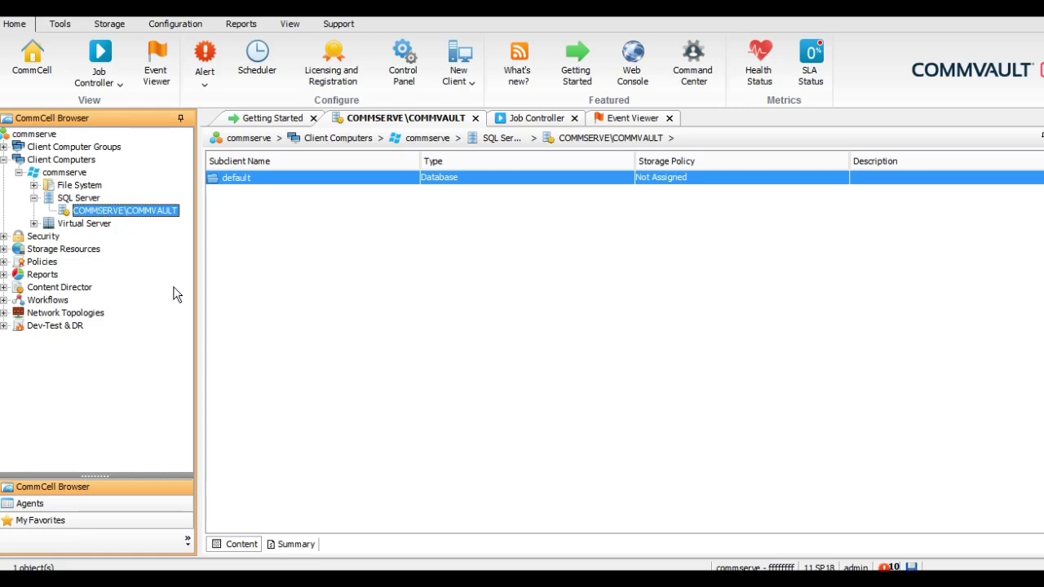
{"action": "right_click", "coordinate": [133, 218]}
In instance properties, override account settings to impersonate SQL login 'sa' with its password
{"action": "left_click", "coordinate": [188, 326]}
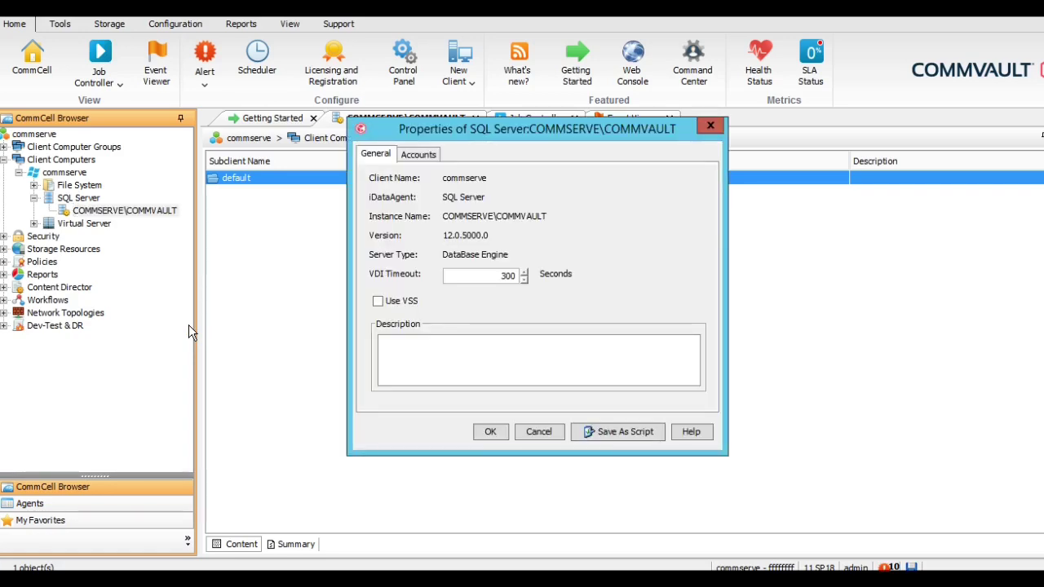
{"action": "left_click", "coordinate": [420, 157]}
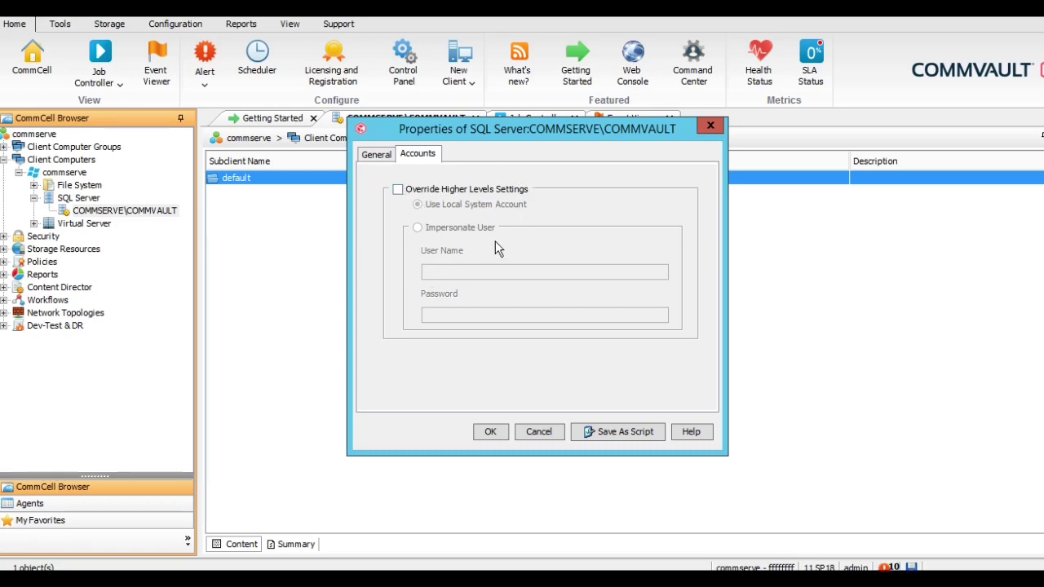
{"action": "left_click", "coordinate": [424, 193]}
{"action": "left_click", "coordinate": [424, 195]}
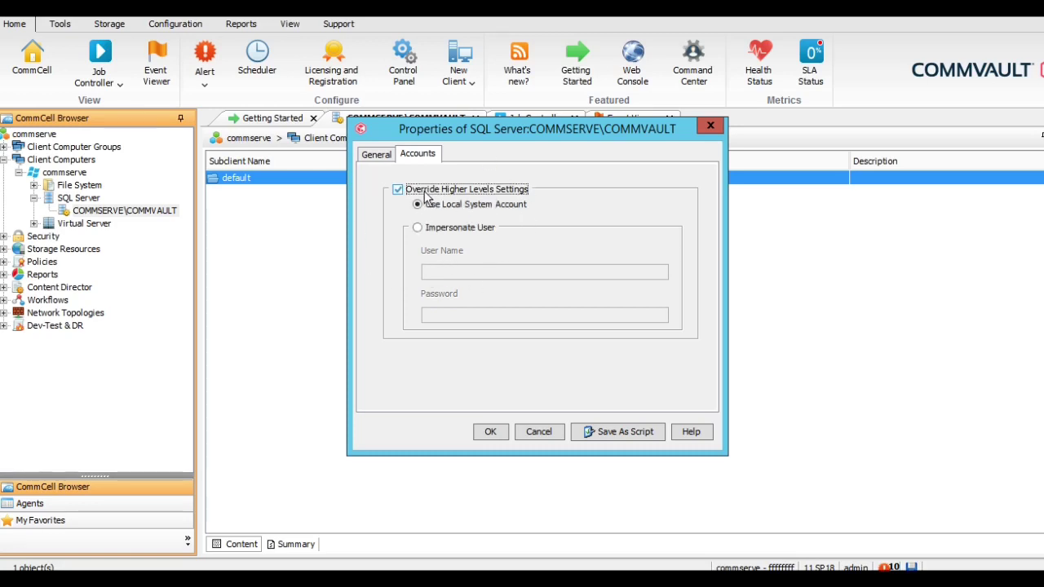
{"action": "left_click", "coordinate": [461, 227]}
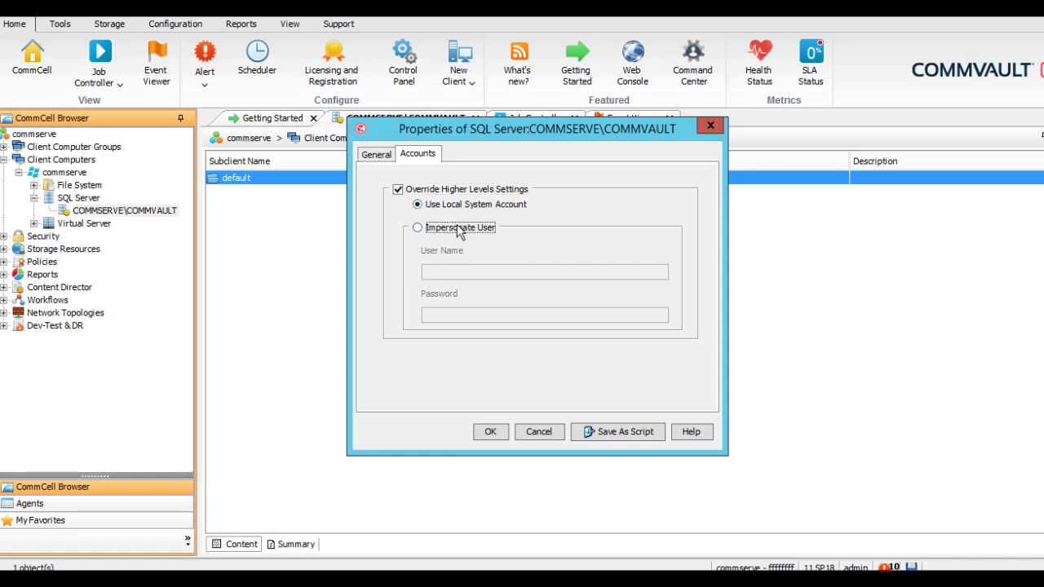
{"action": "left_click", "coordinate": [448, 277]}
{"action": "type", "text": "sa"}
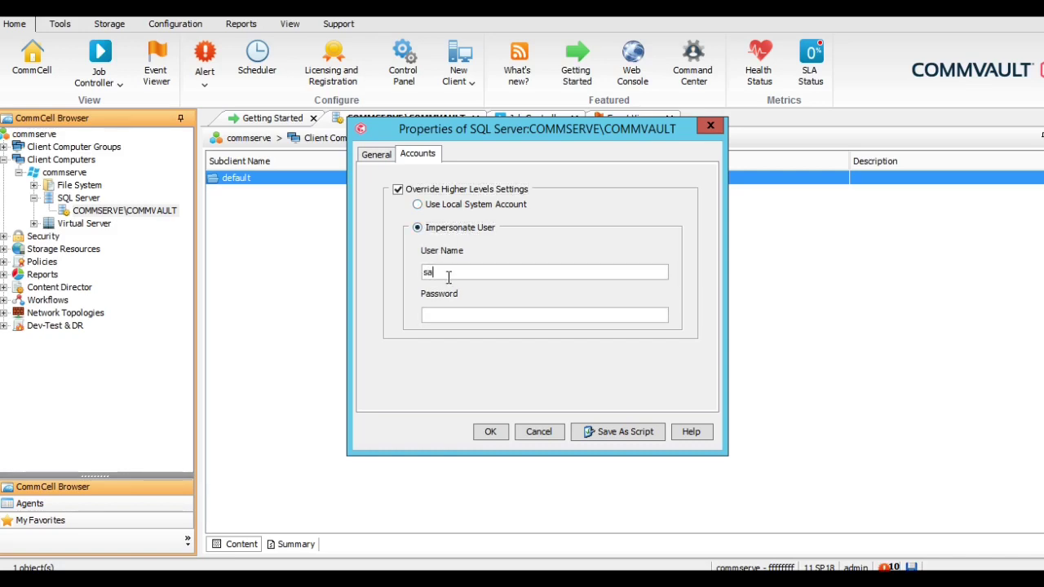
{"action": "key", "text": "Tab"}
{"action": "type", "text": "***********"}
Turn the account override back off and enable Use VSS on the General tab
{"action": "left_click", "coordinate": [432, 193]}
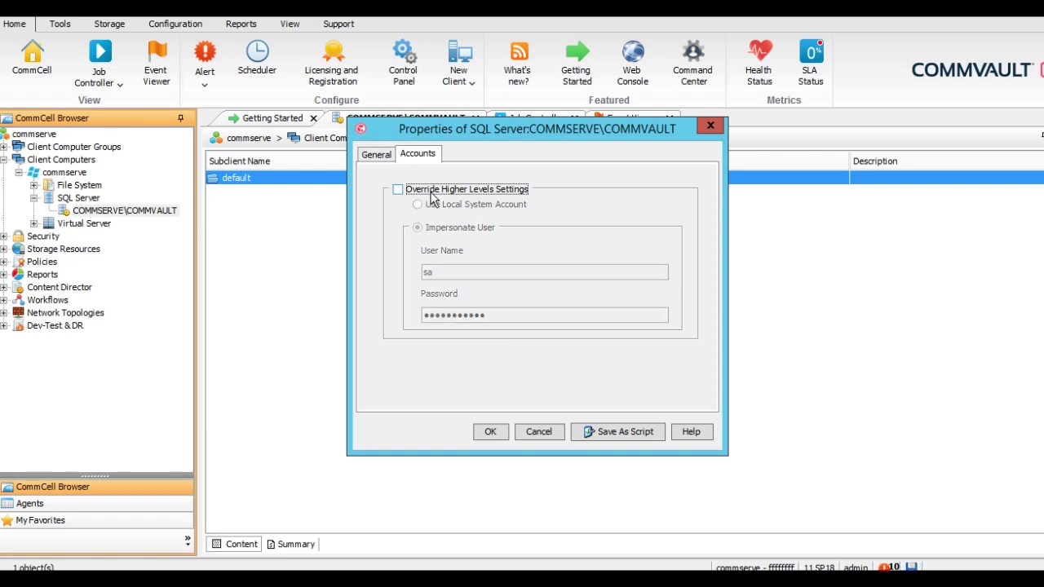
{"action": "left_click", "coordinate": [375, 157]}
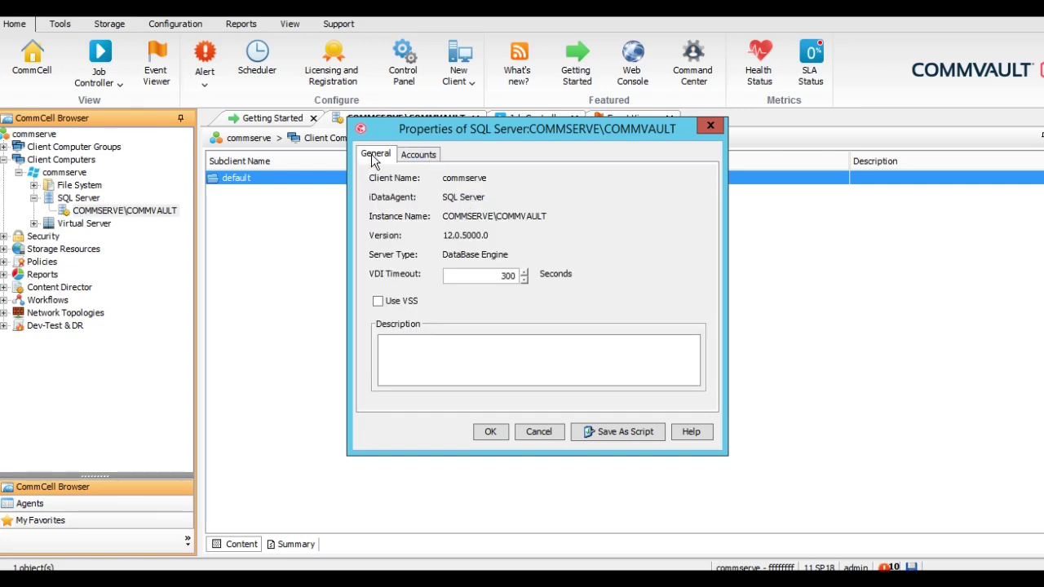
{"action": "left_click", "coordinate": [380, 306]}
Save the COMMSERVE\COMMVAULT properties and return focus to the default subclient list
{"action": "left_click", "coordinate": [488, 432]}
{"action": "left_click", "coordinate": [490, 433]}
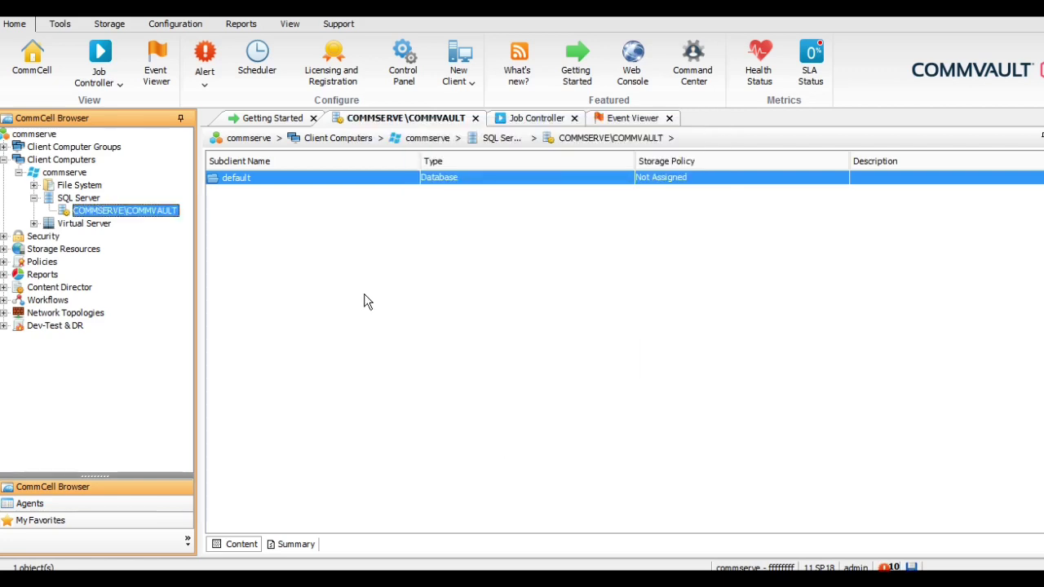
{"action": "left_click", "coordinate": [264, 179]}
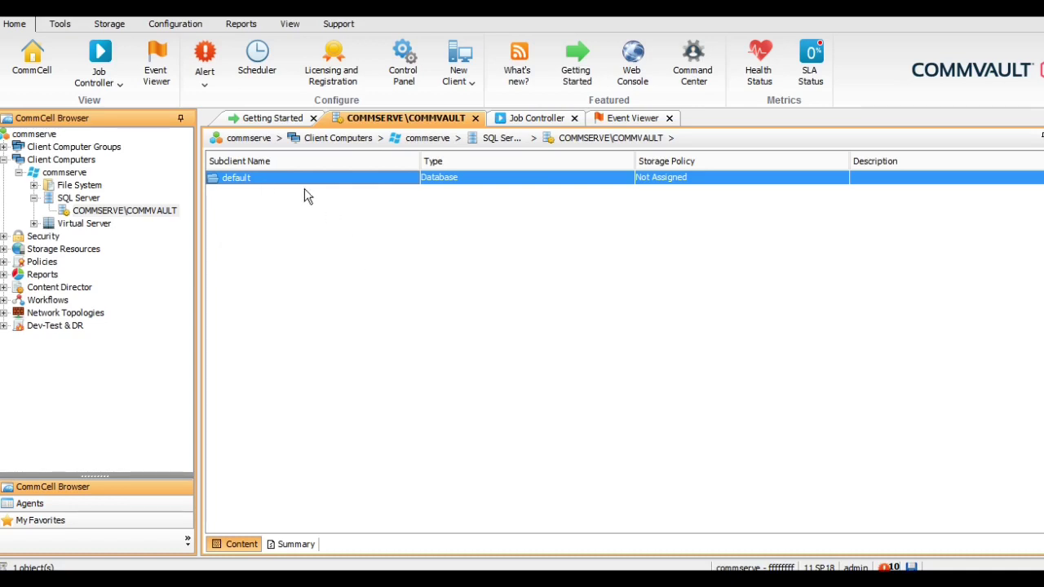
Open the default subclient's Content properties and start configuring its database list
{"action": "right_click", "coordinate": [260, 183]}
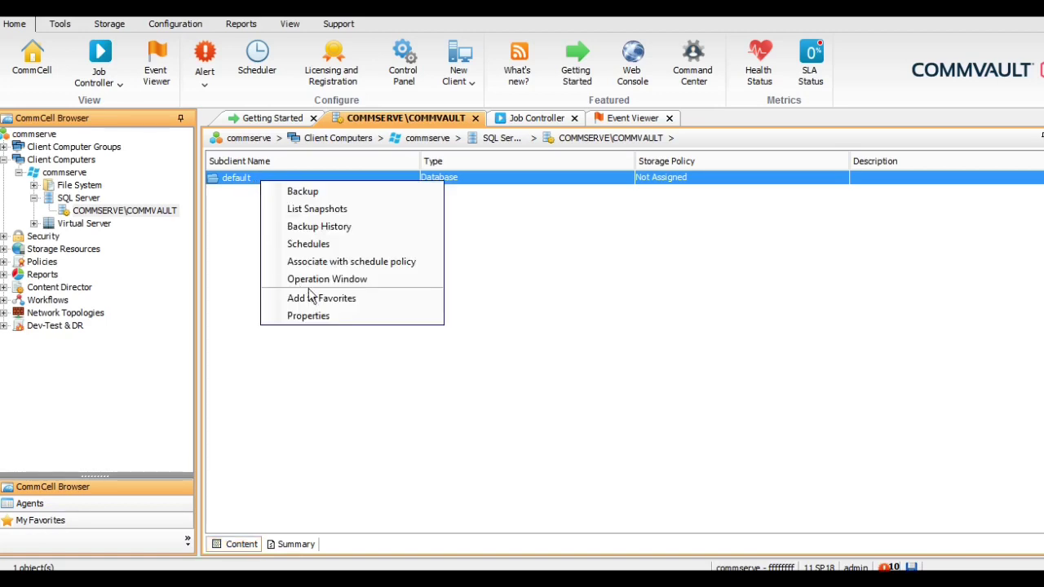
{"action": "left_click", "coordinate": [310, 318]}
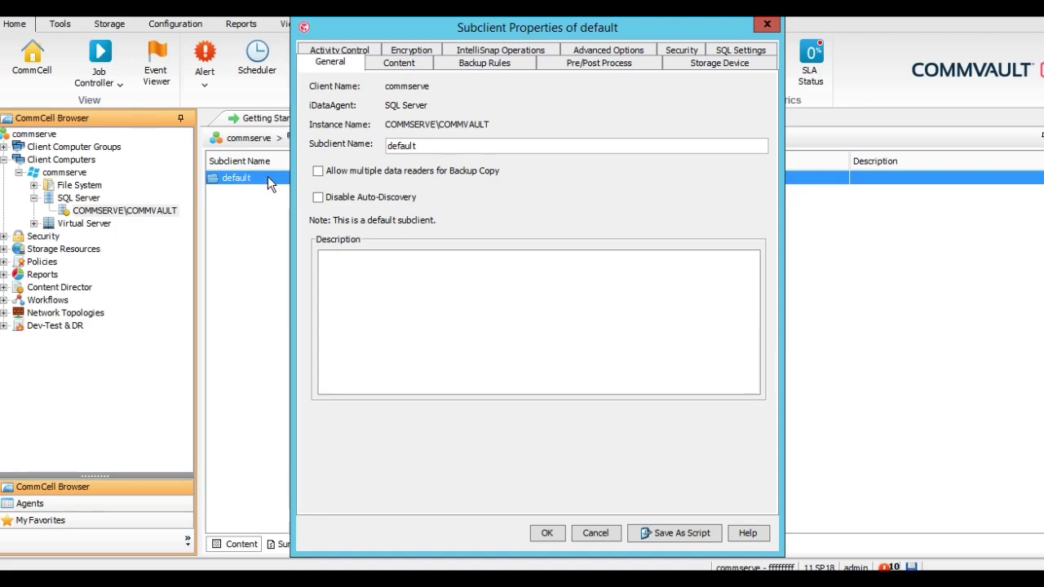
{"action": "left_click", "coordinate": [402, 63]}
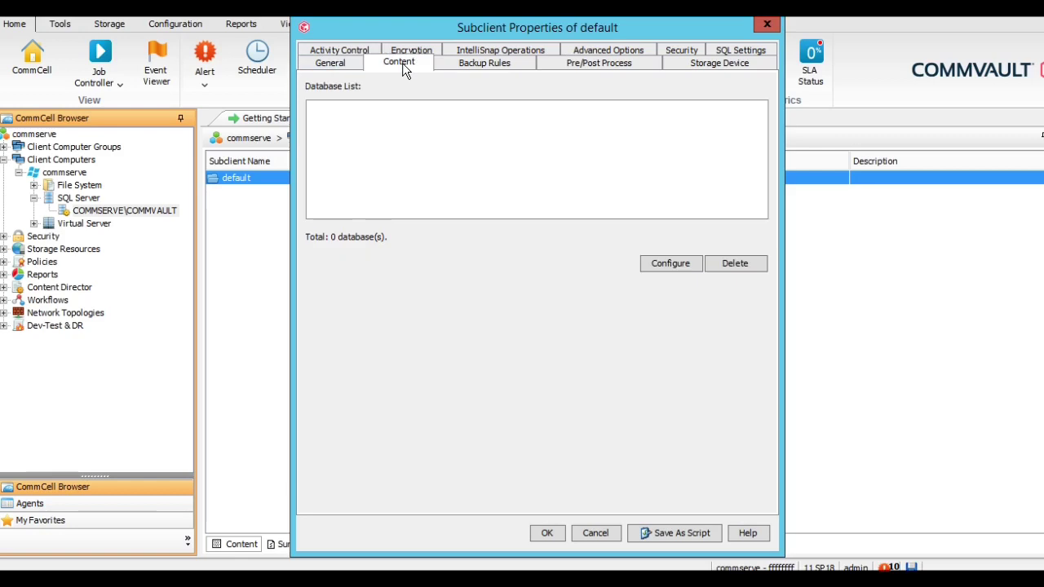
{"action": "left_click", "coordinate": [667, 265]}
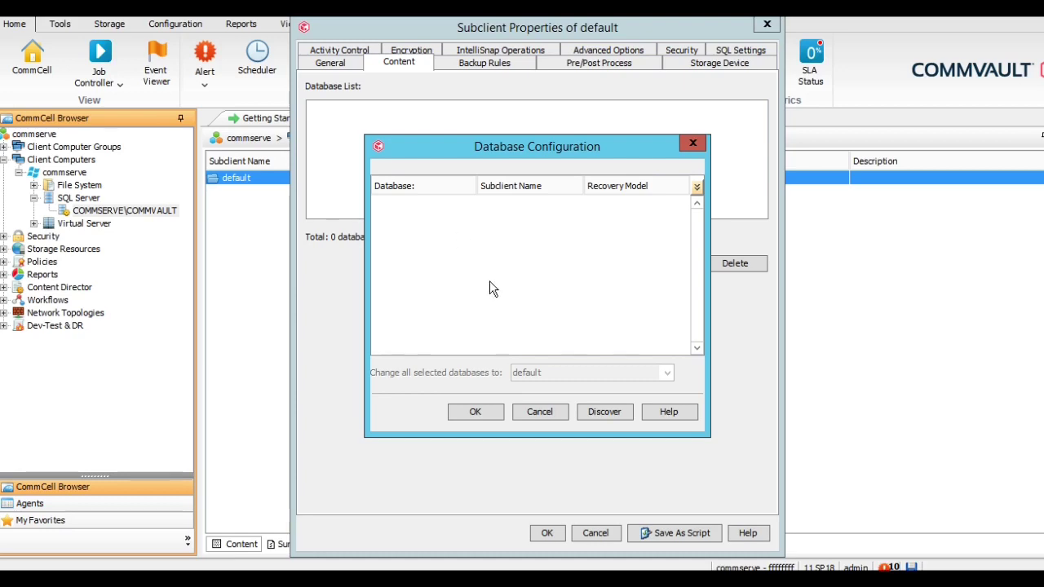
Discover the instance's databases, select all 13, and assign them to the default subclient
{"action": "left_click", "coordinate": [602, 413]}
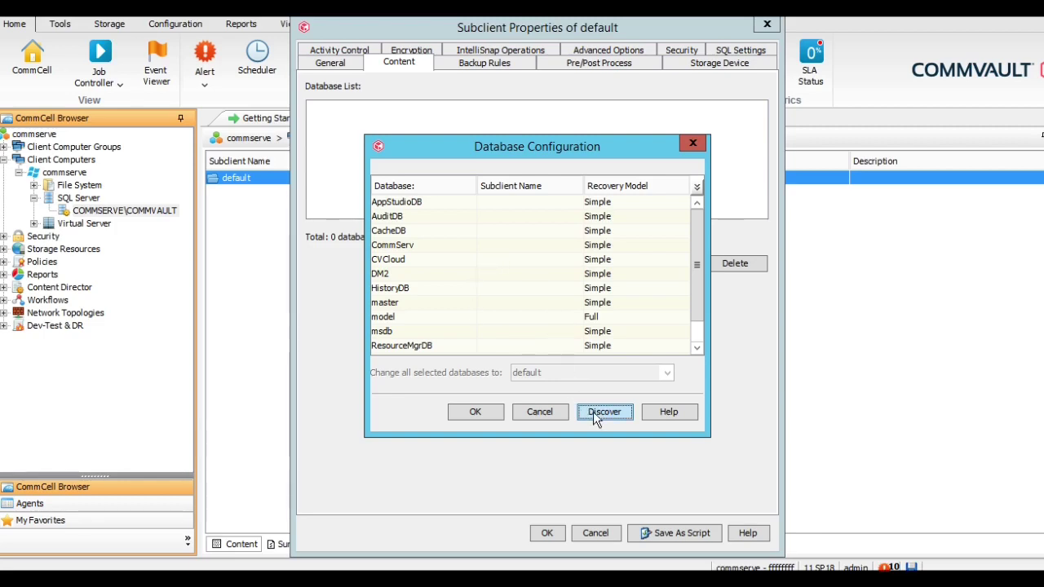
{"action": "left_click", "coordinate": [518, 234]}
{"action": "key", "text": "ctrl+a"}
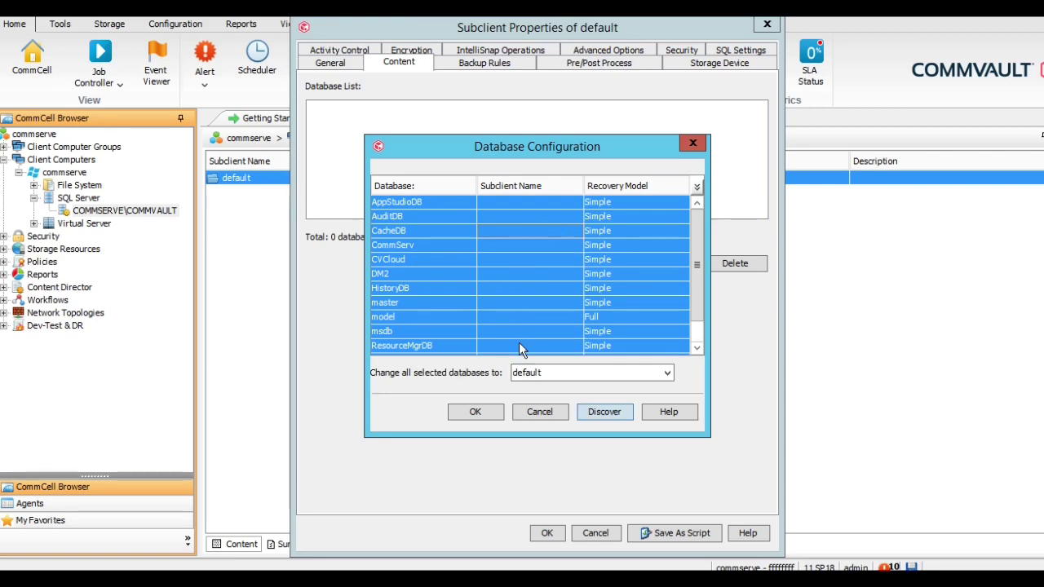
{"action": "left_click", "coordinate": [559, 371]}
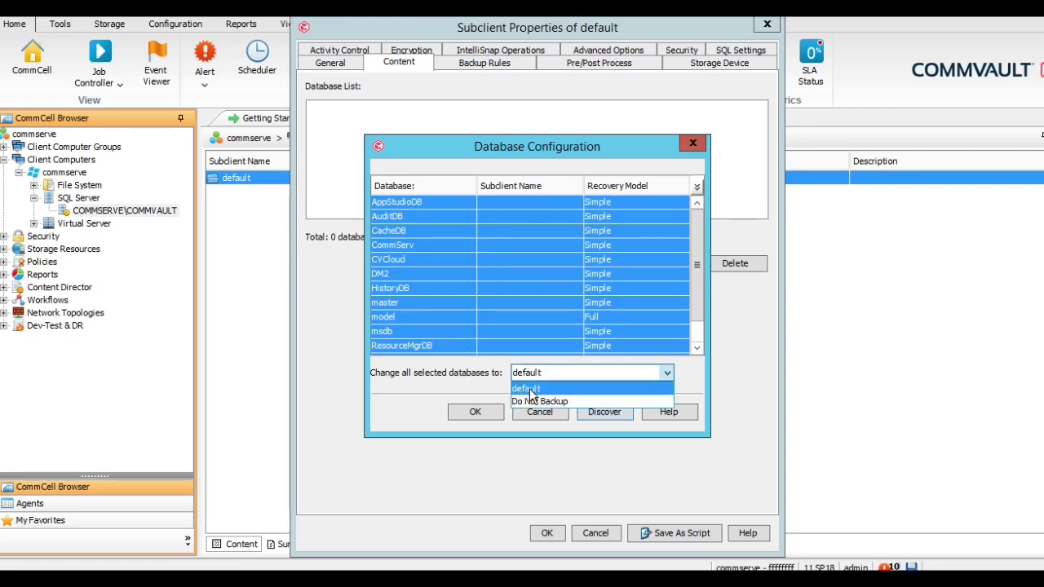
{"action": "left_click", "coordinate": [535, 389]}
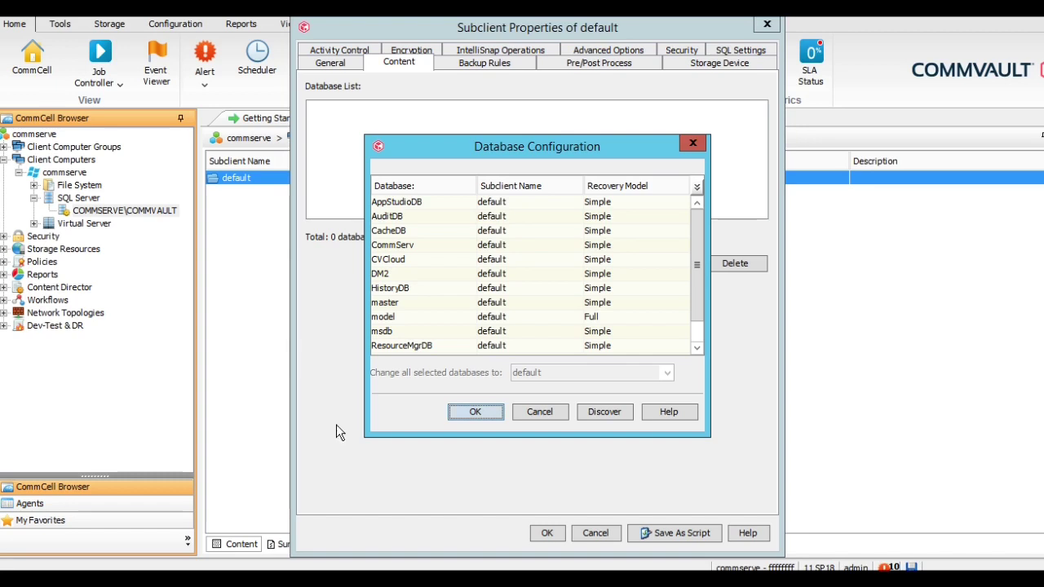
{"action": "left_click", "coordinate": [489, 411]}
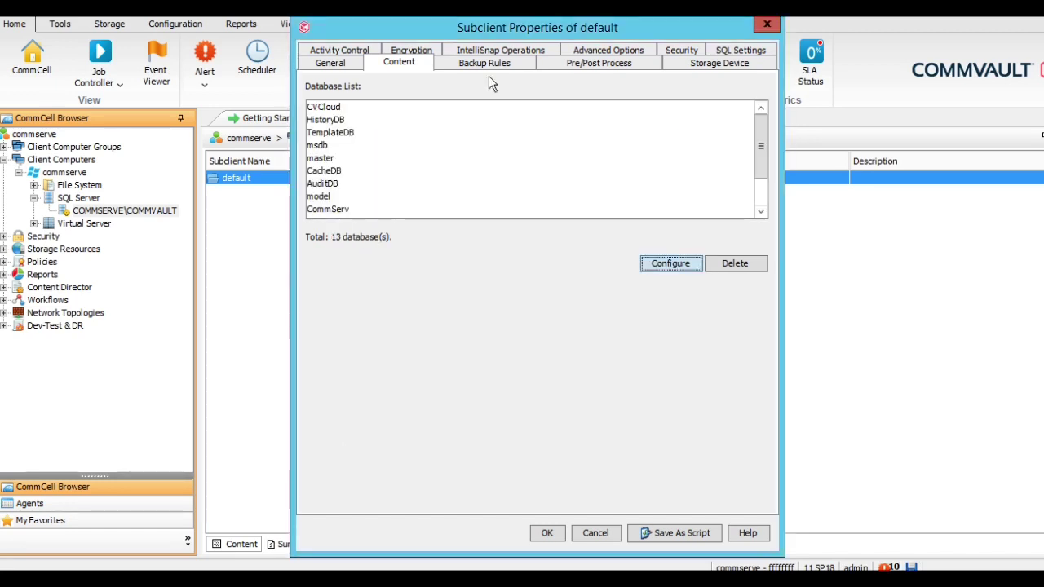
Give the default subclient the Server plan storage policy and 6 data backup streams, then save
{"action": "left_click", "coordinate": [728, 64]}
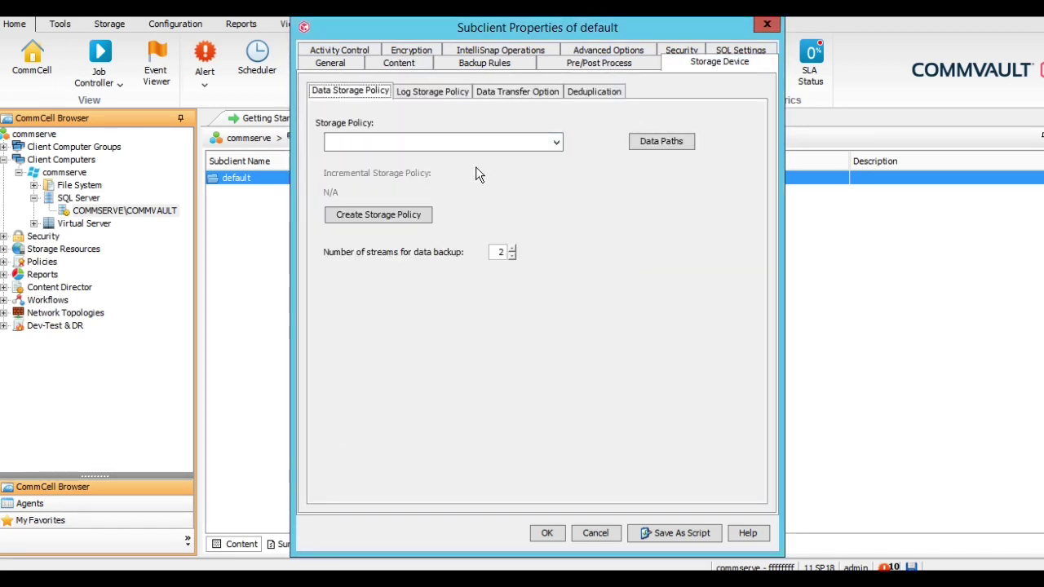
{"action": "left_click", "coordinate": [475, 141]}
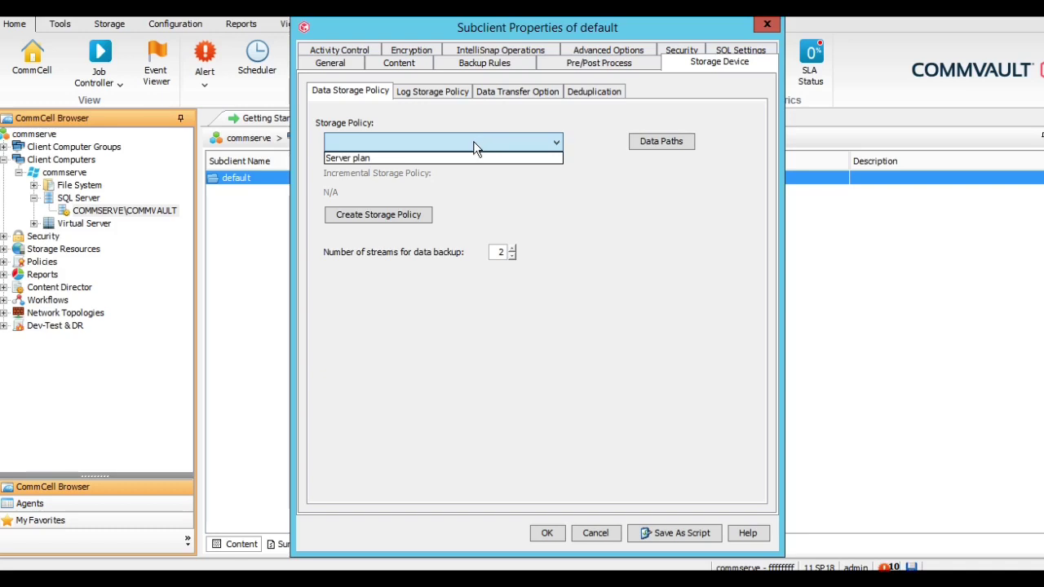
{"action": "left_click", "coordinate": [382, 159]}
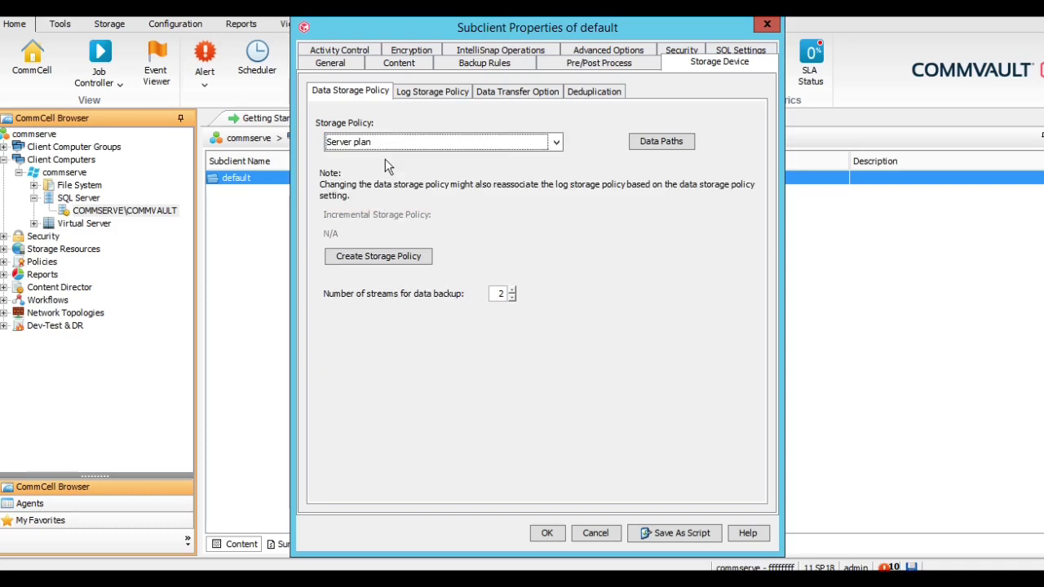
{"action": "left_click", "coordinate": [433, 92]}
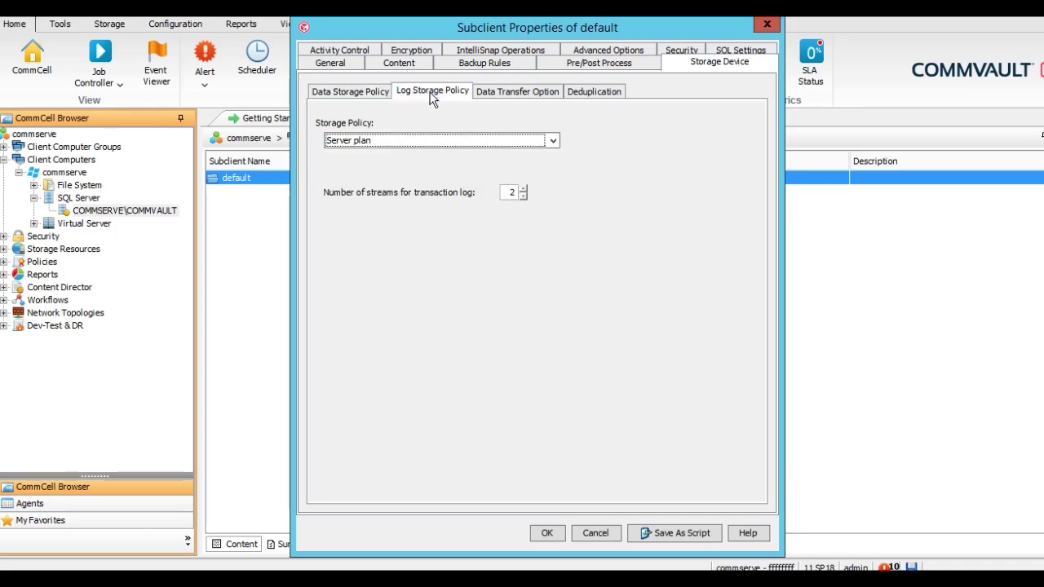
{"action": "left_click", "coordinate": [535, 92]}
{"action": "left_click", "coordinate": [595, 89]}
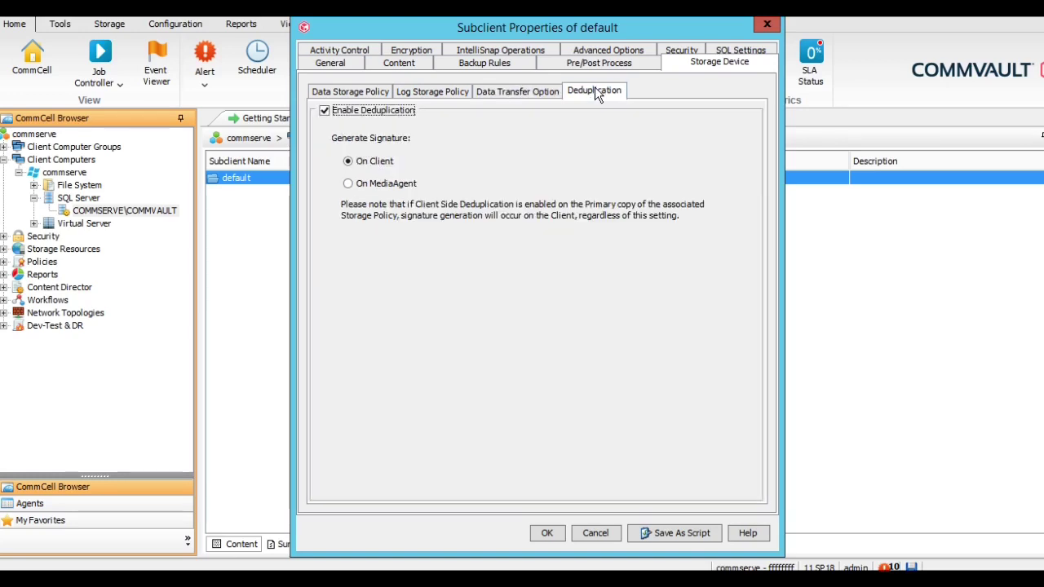
{"action": "left_click", "coordinate": [359, 92]}
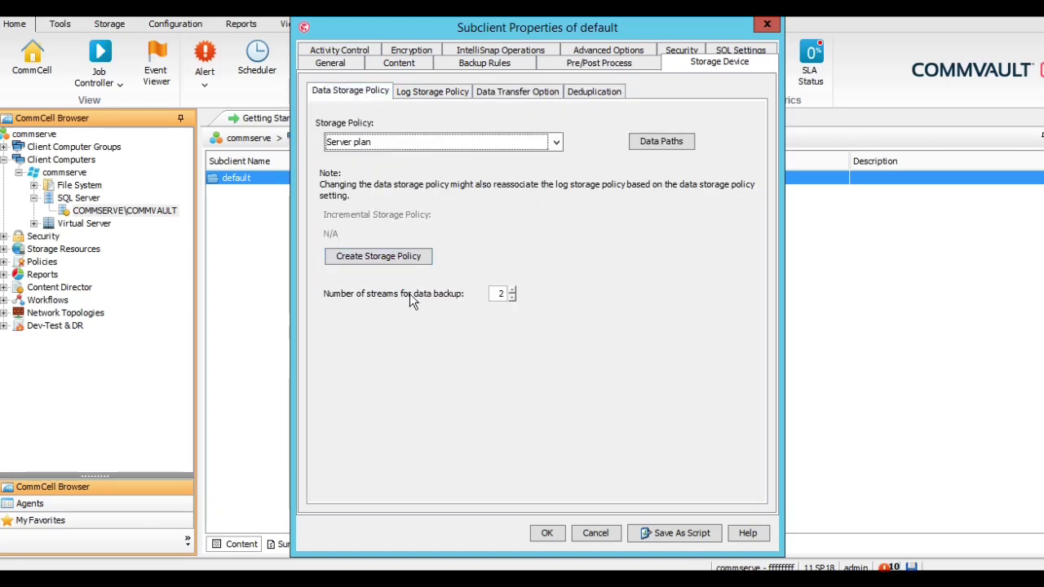
{"action": "double_click", "coordinate": [503, 292]}
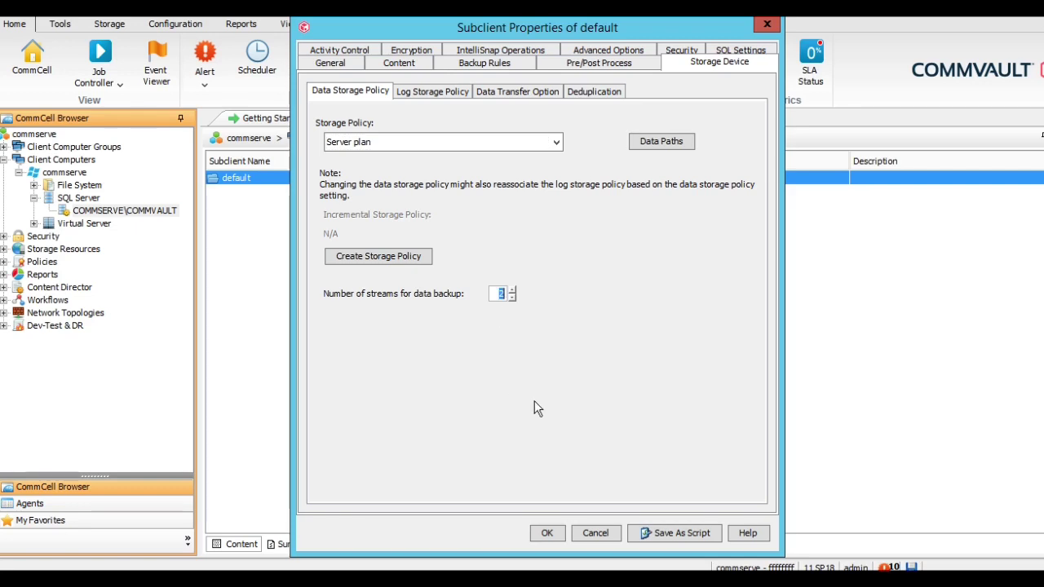
{"action": "type", "text": "6"}
{"action": "left_click", "coordinate": [547, 533]}
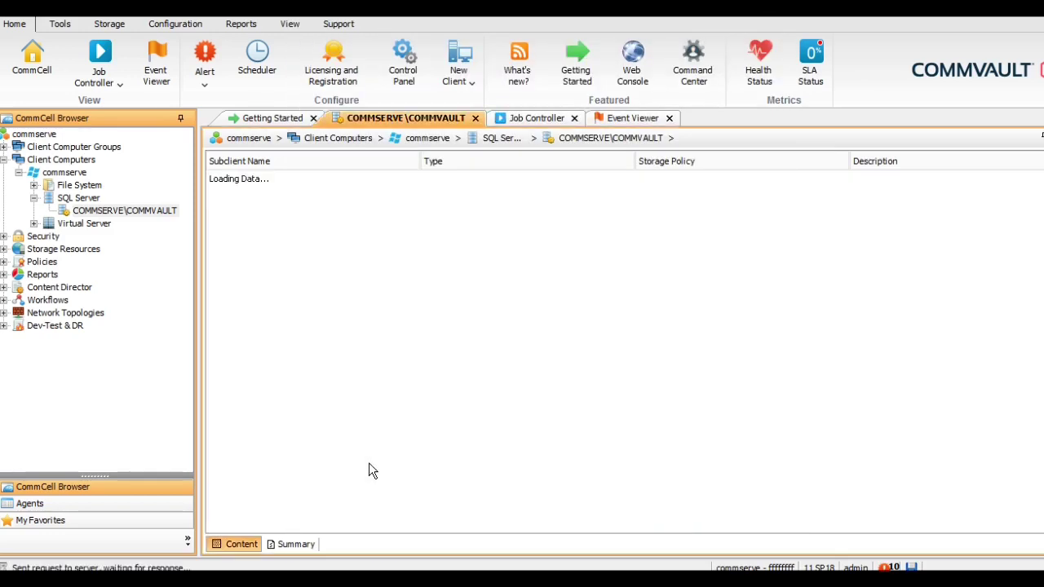
Run an immediate full backup of the default subclient and view it in the Job Controller
{"action": "left_click", "coordinate": [270, 181]}
{"action": "right_click", "coordinate": [270, 181]}
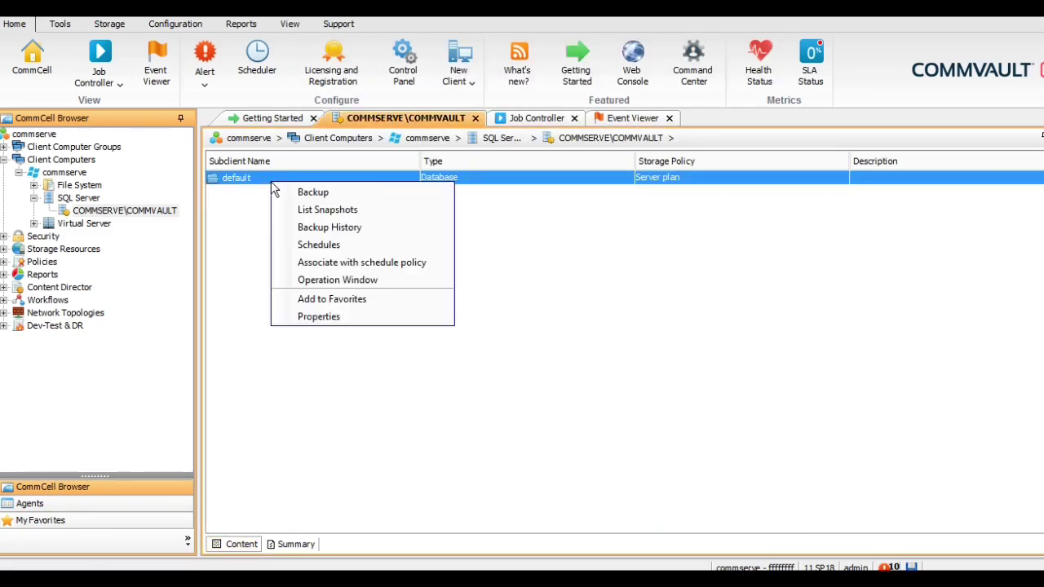
{"action": "left_click", "coordinate": [313, 192]}
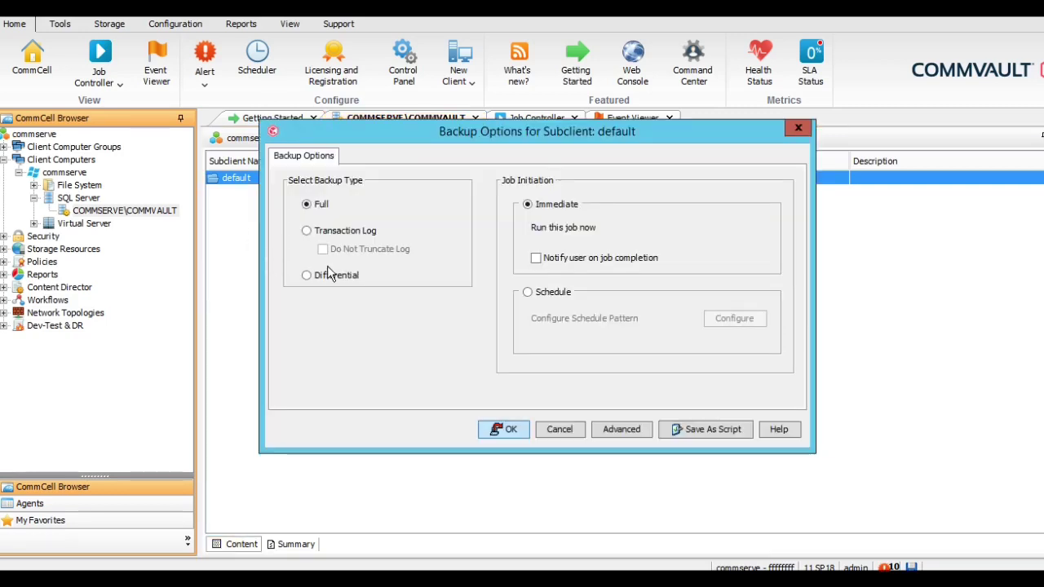
{"action": "left_click", "coordinate": [507, 432]}
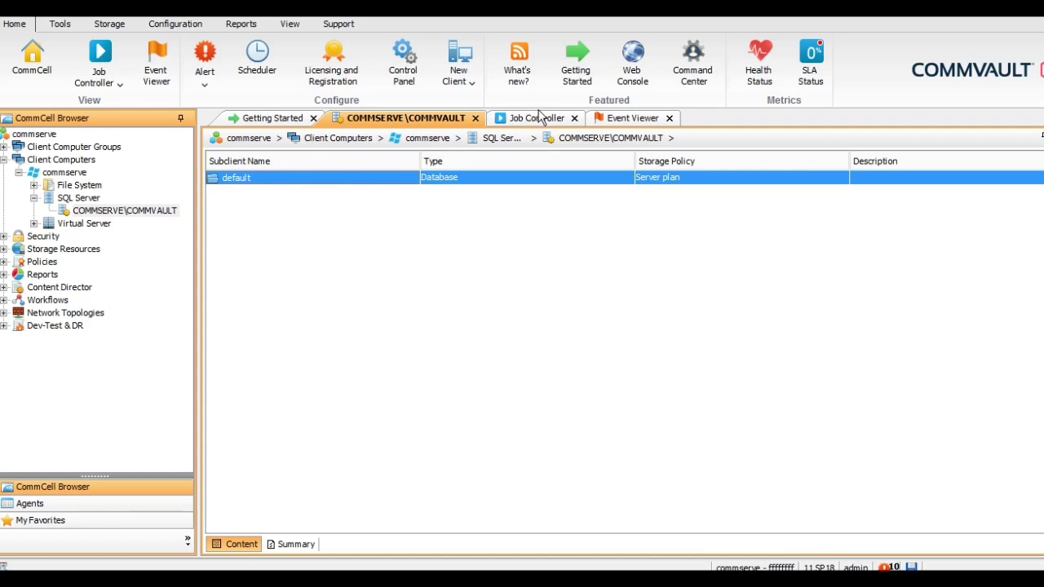
{"action": "left_click", "coordinate": [545, 117]}
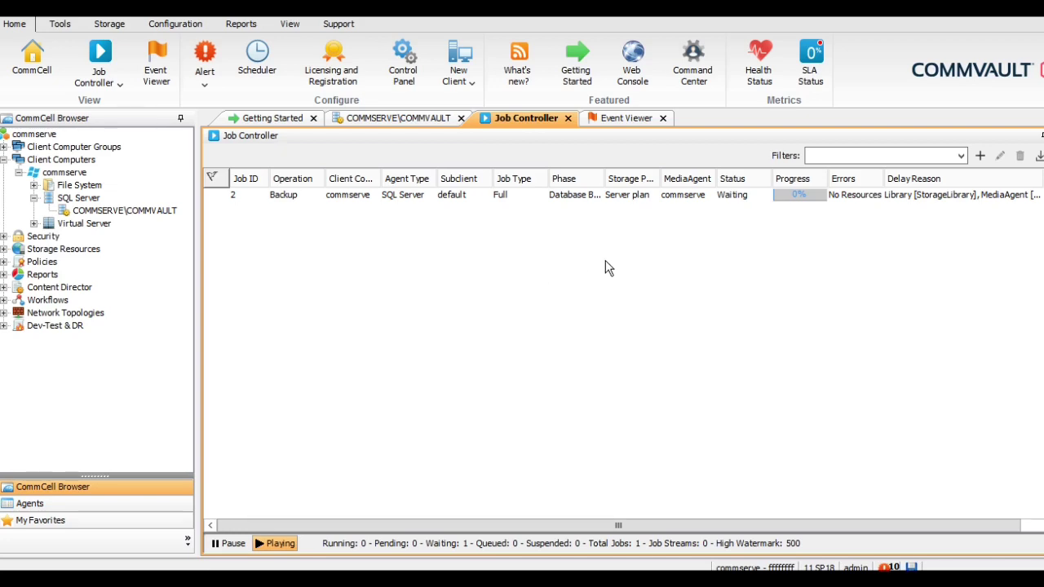
Check backup job 2's details for its delay, then expand Storage Resources in the tree
{"action": "left_click", "coordinate": [581, 201]}
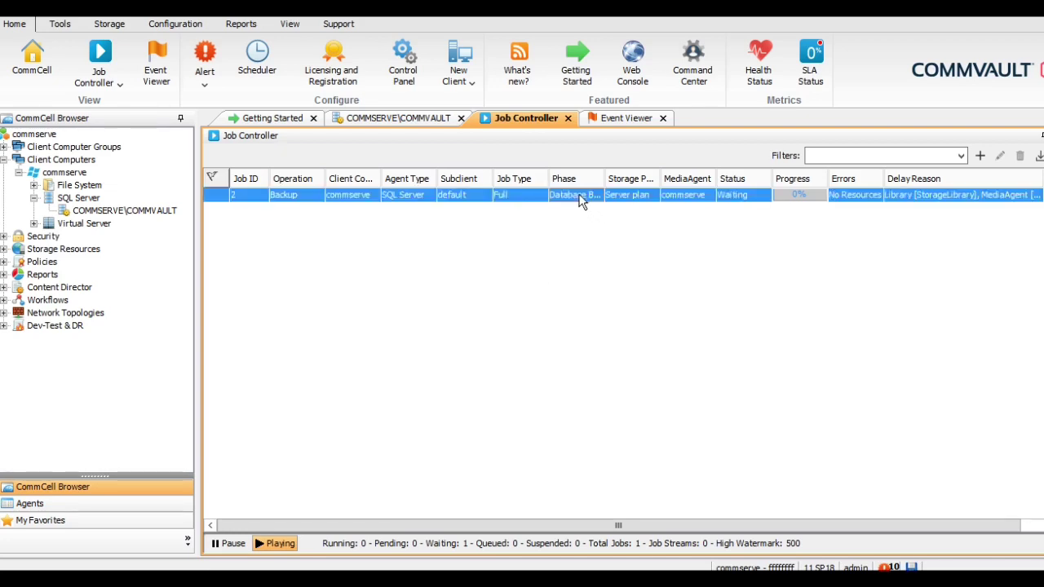
{"action": "double_click", "coordinate": [520, 196]}
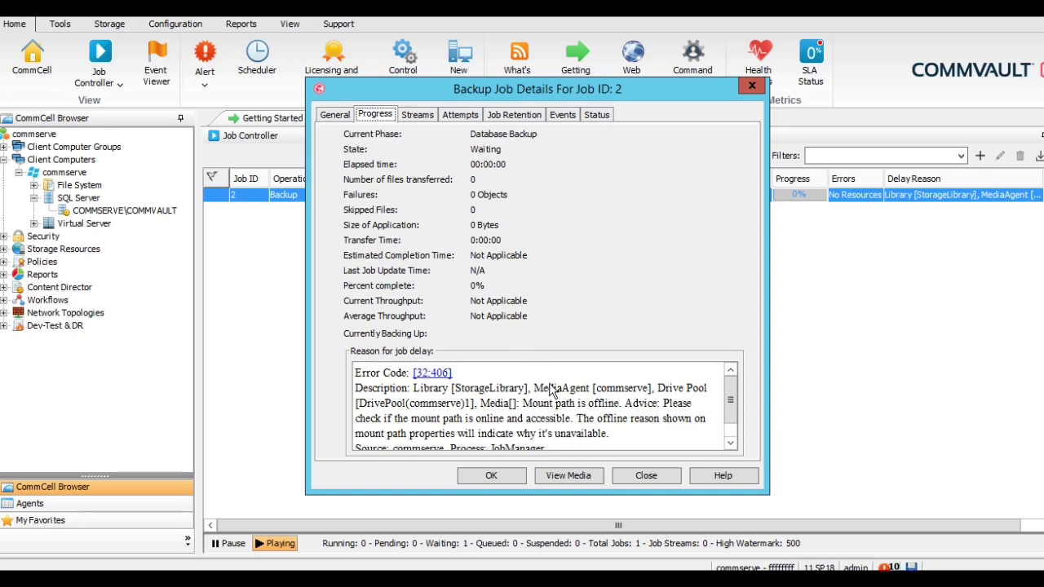
{"action": "left_click", "coordinate": [644, 476]}
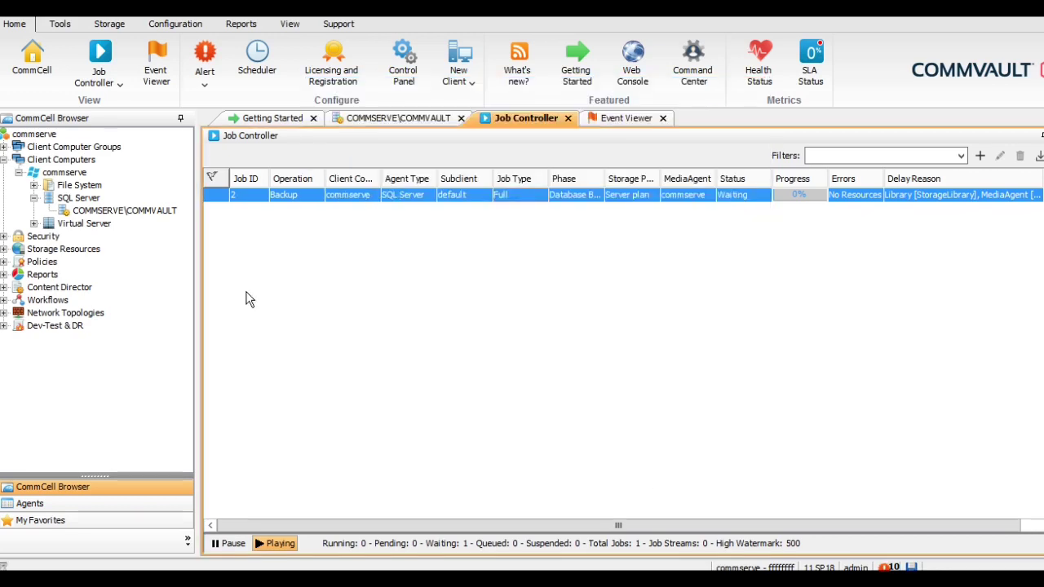
{"action": "left_click", "coordinate": [5, 249]}
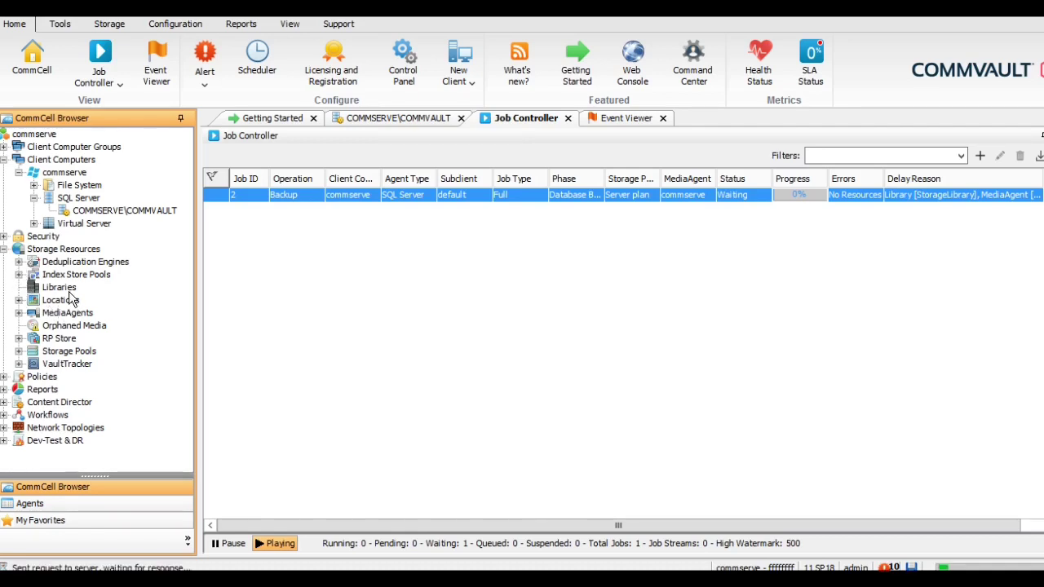
Open StorageLibrary's F:\Storage mount path and review its properties for the offline reason
{"action": "double_click", "coordinate": [59, 289]}
{"action": "double_click", "coordinate": [73, 301]}
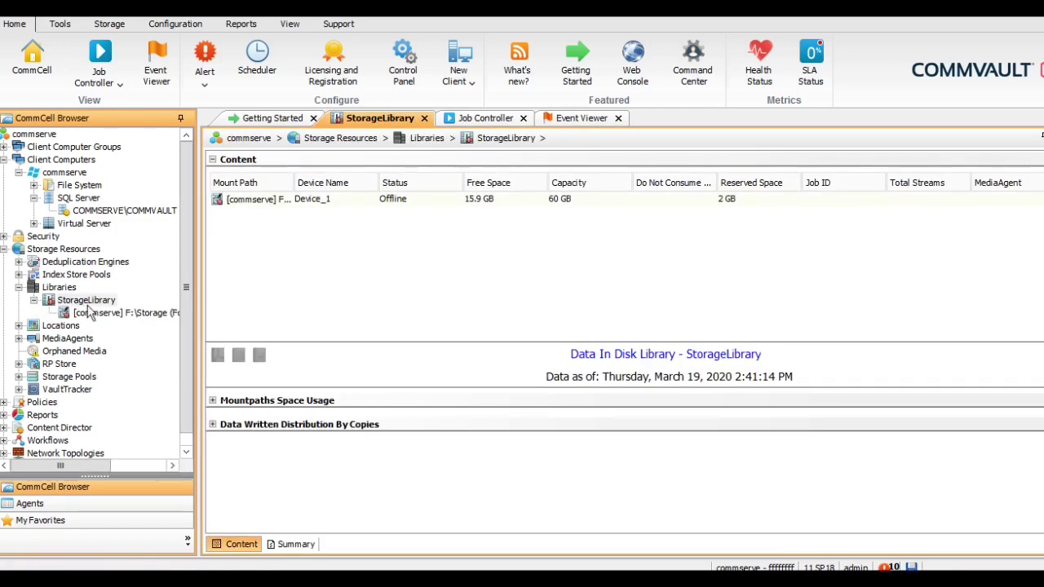
{"action": "double_click", "coordinate": [92, 317]}
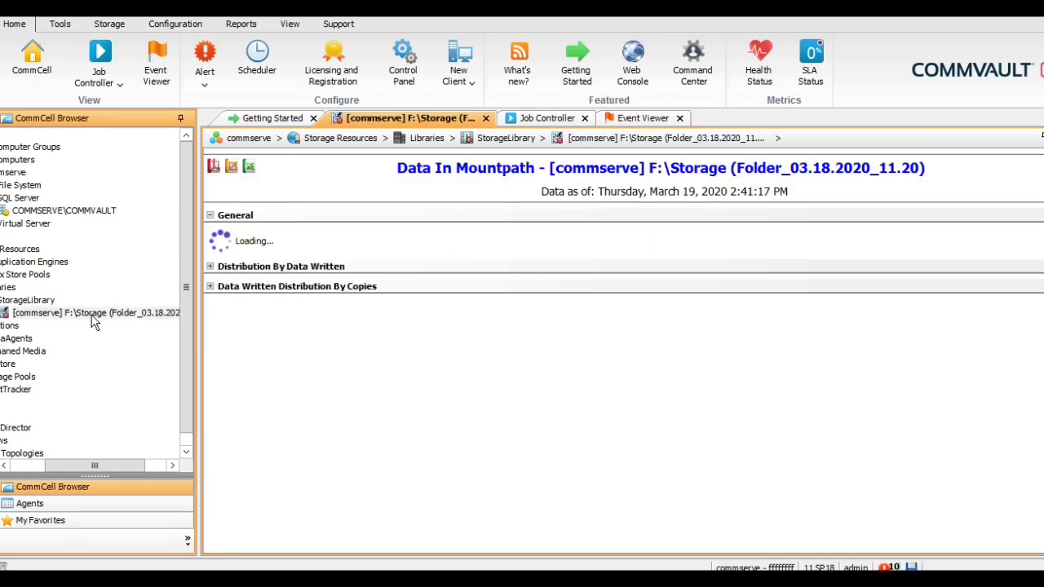
{"action": "right_click", "coordinate": [93, 317]}
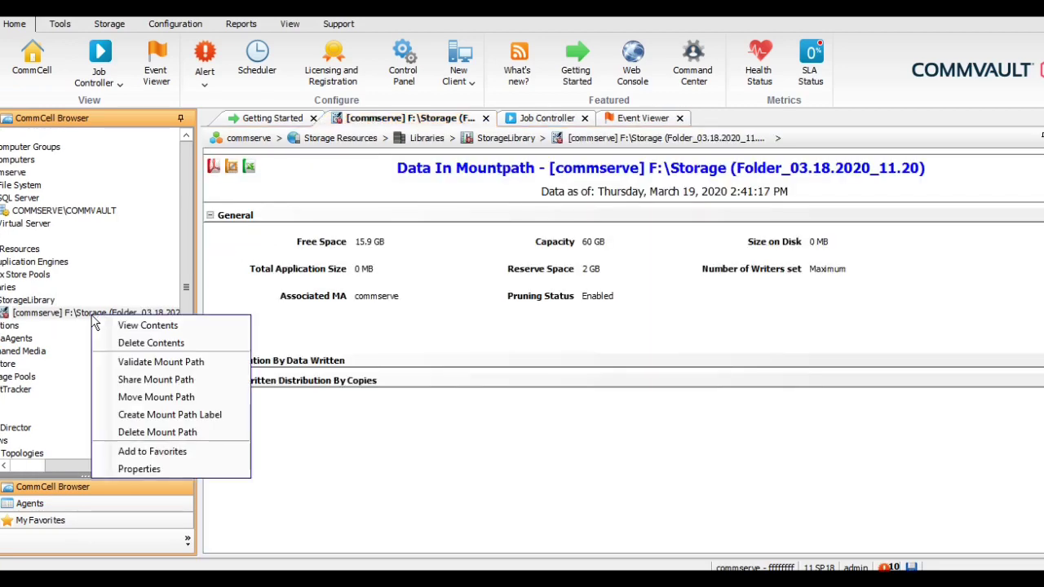
{"action": "left_click", "coordinate": [152, 469]}
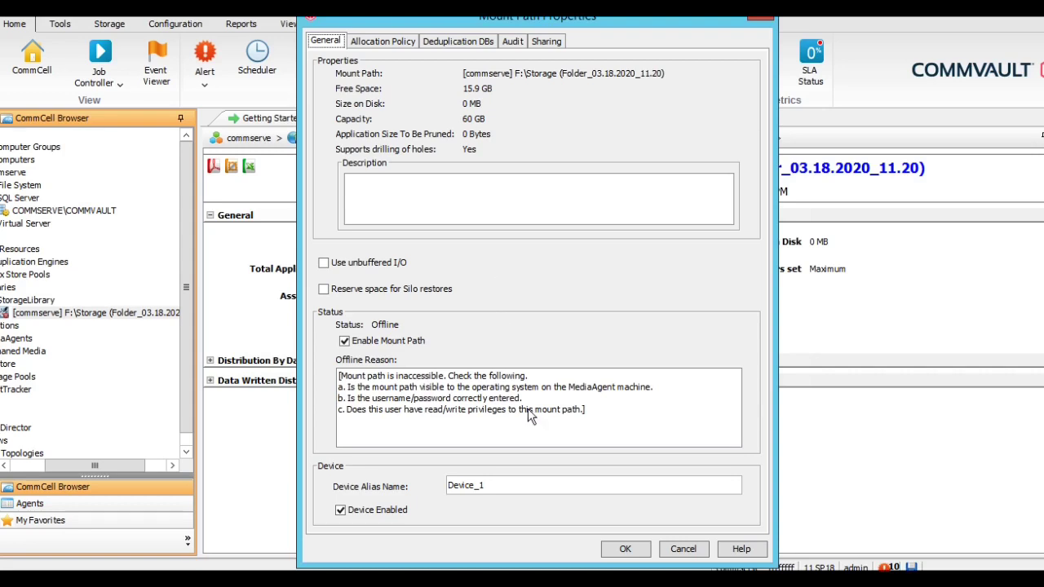
{"action": "left_click", "coordinate": [683, 551]}
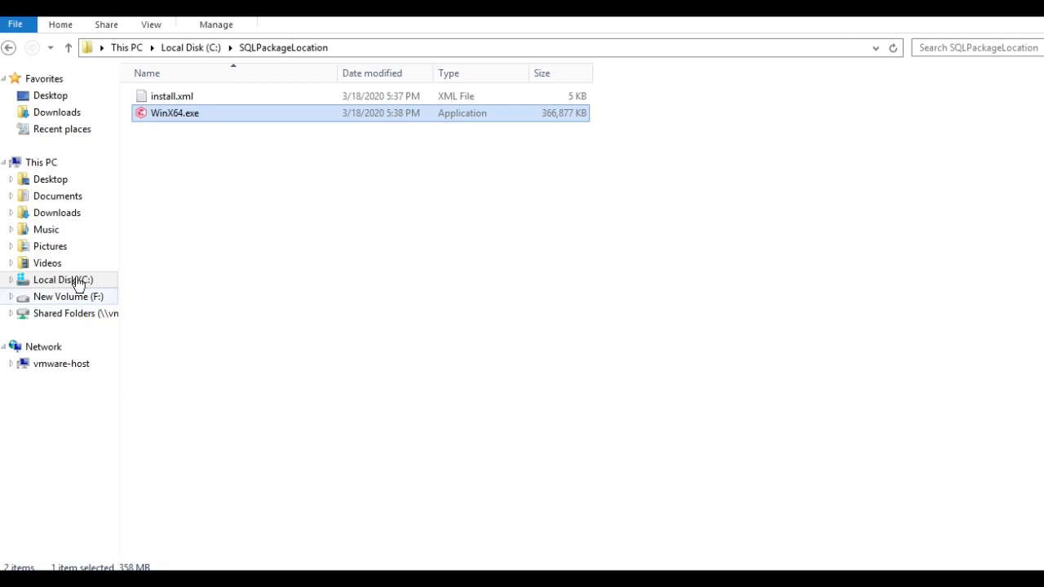
Test write access by creating and deleting a new folder in F:\Storage
{"action": "left_click", "coordinate": [67, 298]}
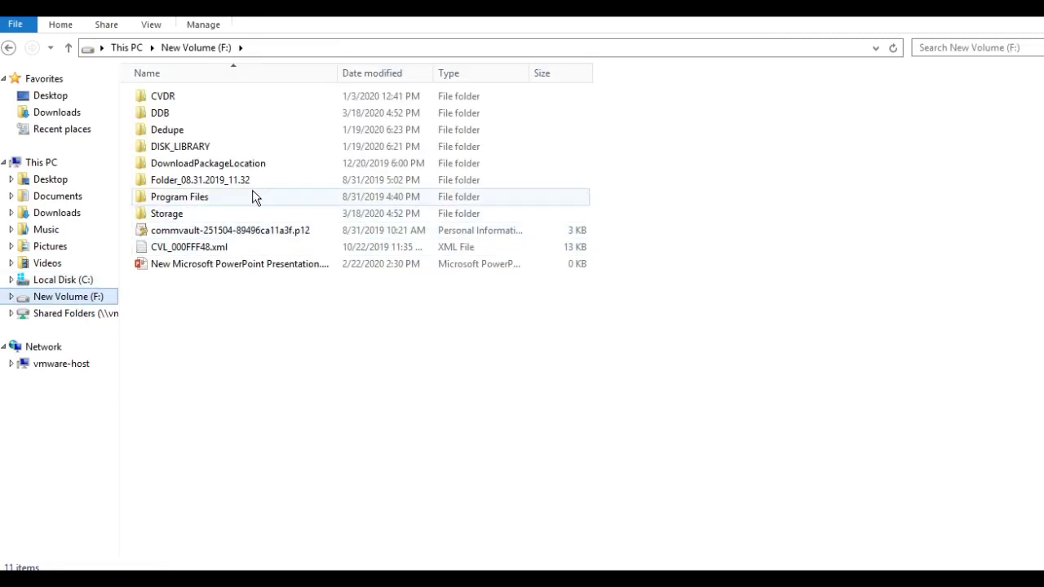
{"action": "double_click", "coordinate": [180, 215]}
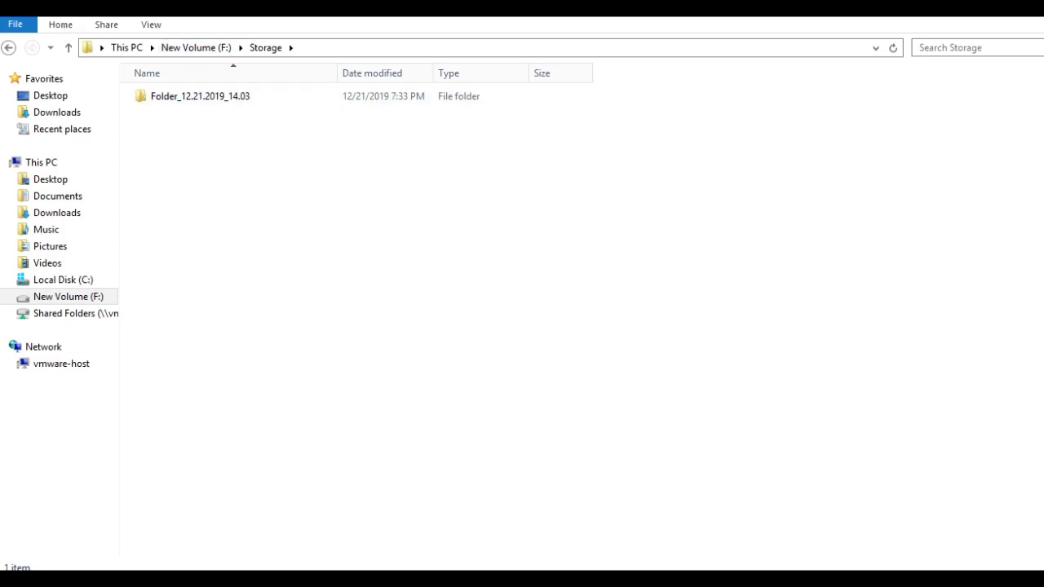
{"action": "key", "text": "ctrl+shift+n"}
{"action": "left_click", "coordinate": [317, 224]}
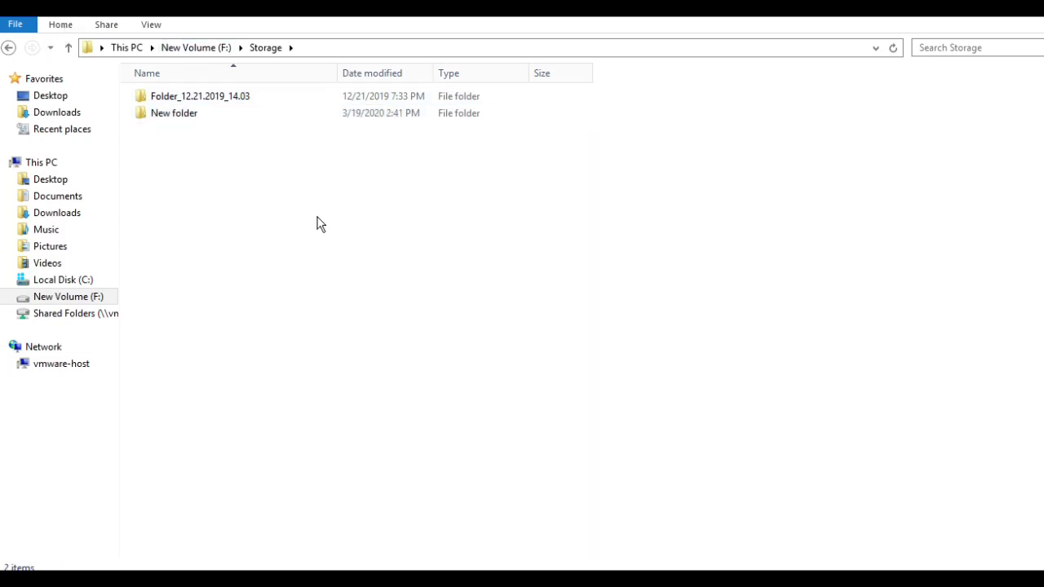
{"action": "left_click", "coordinate": [181, 114]}
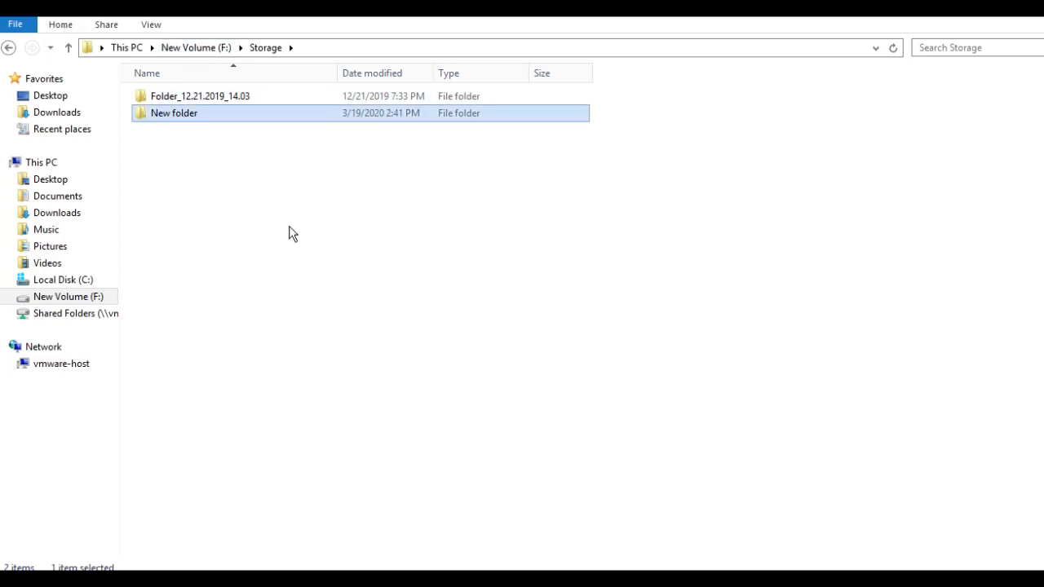
{"action": "key", "text": "Delete"}
Repeat the folder create-and-delete test inside Folder_12.21.2019_14.03, then return to the CommCell Console
{"action": "double_click", "coordinate": [189, 95]}
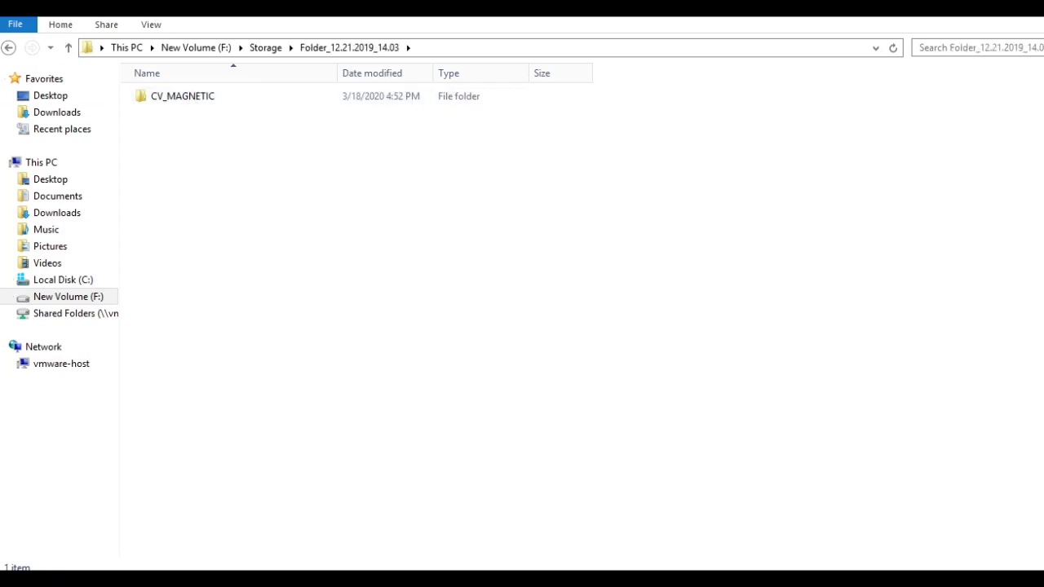
{"action": "key", "text": "ctrl+shift+n"}
{"action": "left_click", "coordinate": [397, 275]}
{"action": "left_click", "coordinate": [397, 275]}
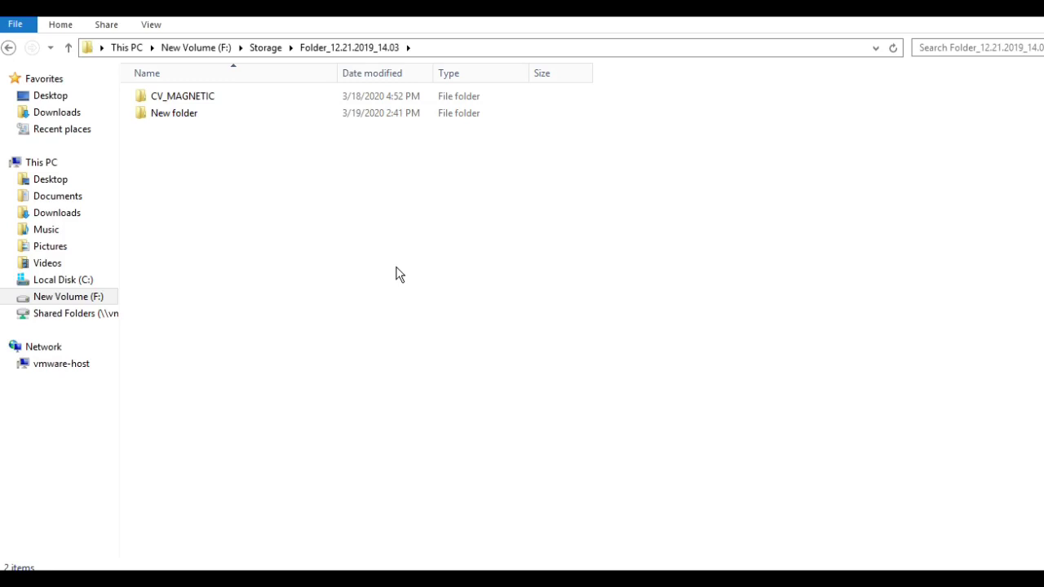
{"action": "key", "text": "Down"}
{"action": "key", "text": "Down"}
{"action": "key", "text": "Delete"}
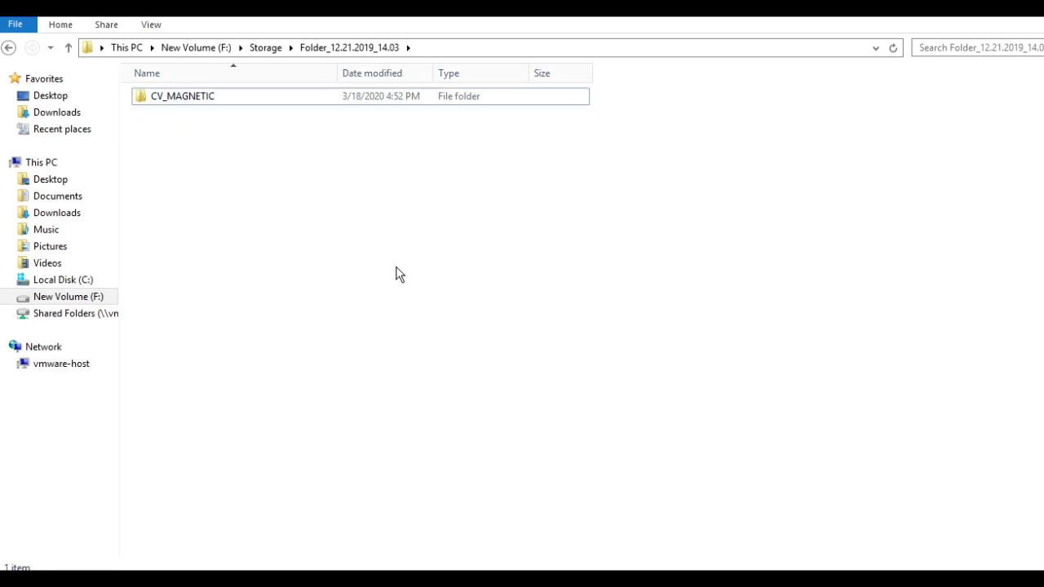
{"action": "key", "text": "BackSpace"}
{"action": "key", "text": "BackSpace"}
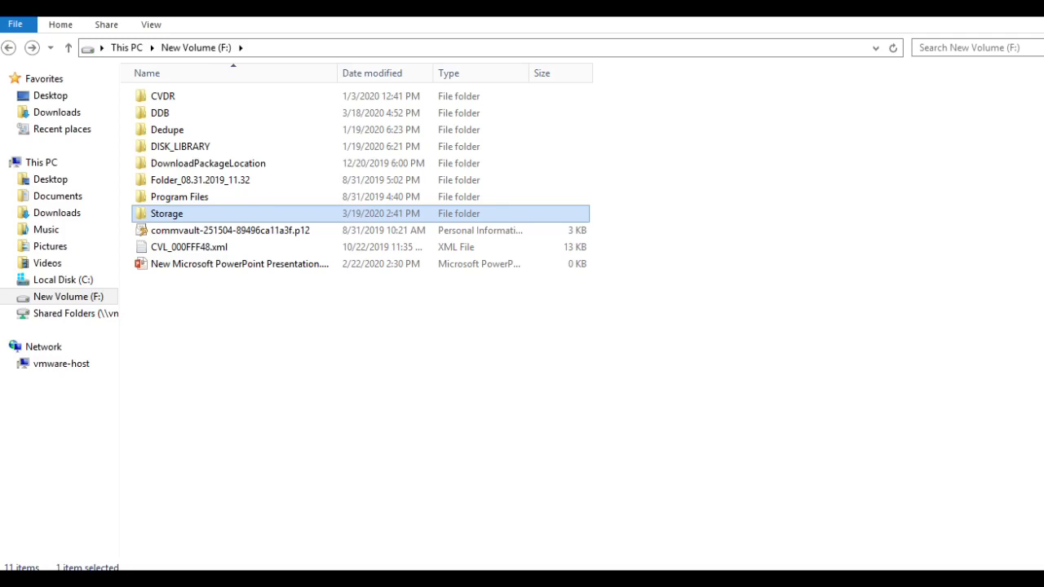
{"action": "mouse_move", "coordinate": [155, 580]}
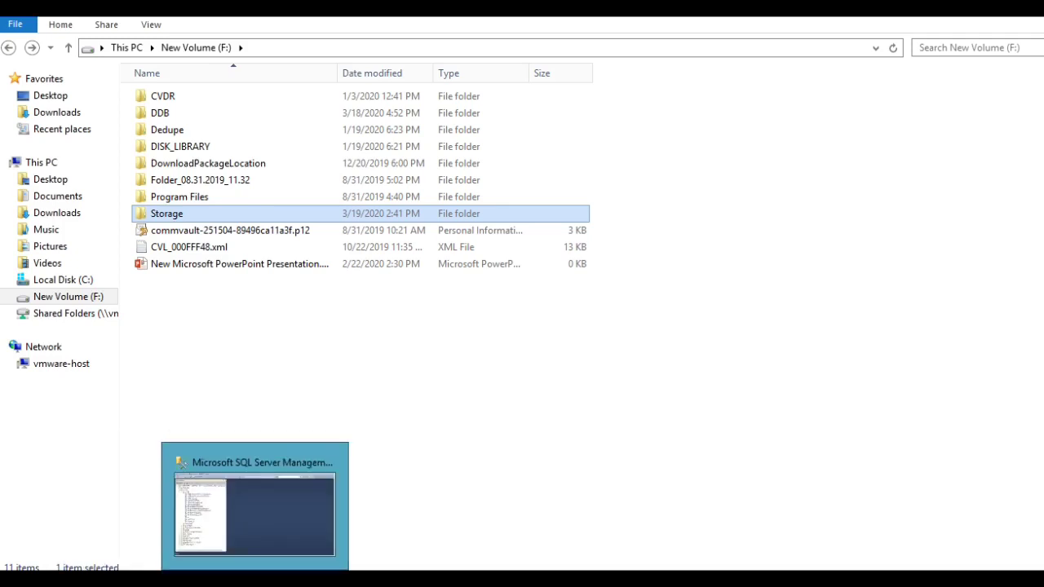
{"action": "left_click", "coordinate": [326, 580]}
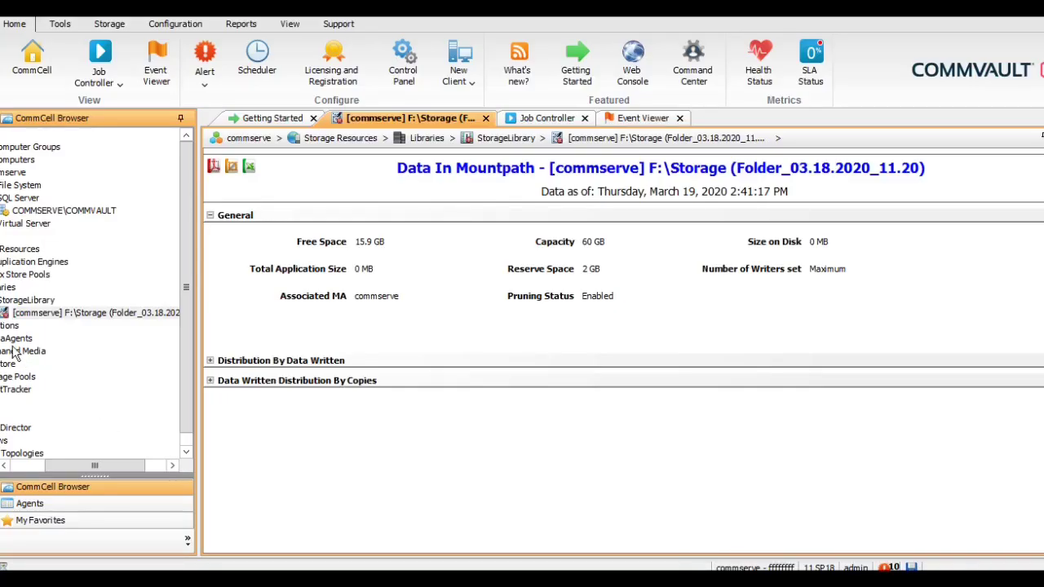
Review StorageLibrary's properties showing Offline because all mount paths are offline, closing without changes
{"action": "left_click", "coordinate": [16, 302]}
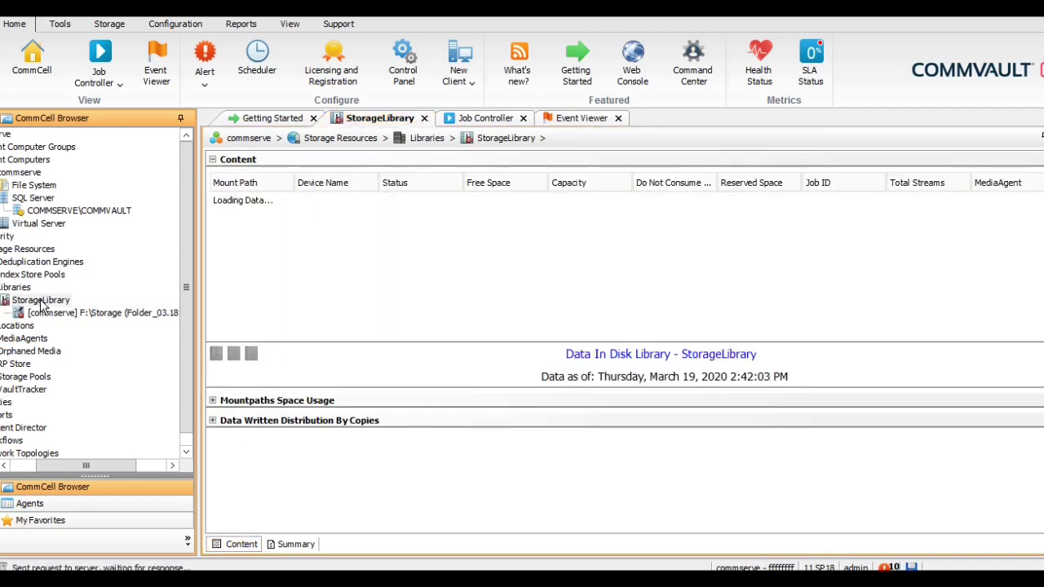
{"action": "right_click", "coordinate": [41, 303]}
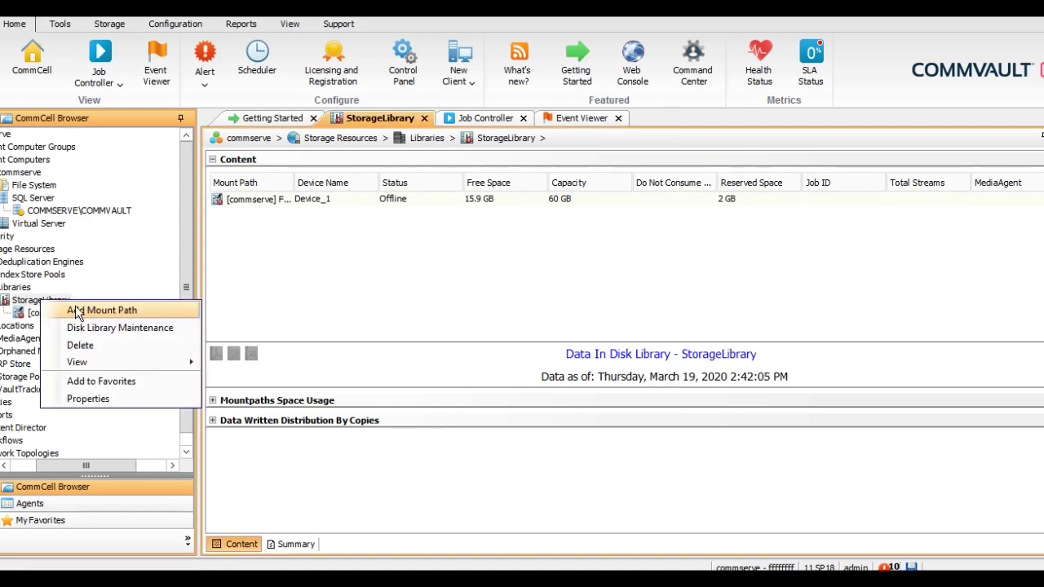
{"action": "mouse_move", "coordinate": [167, 367]}
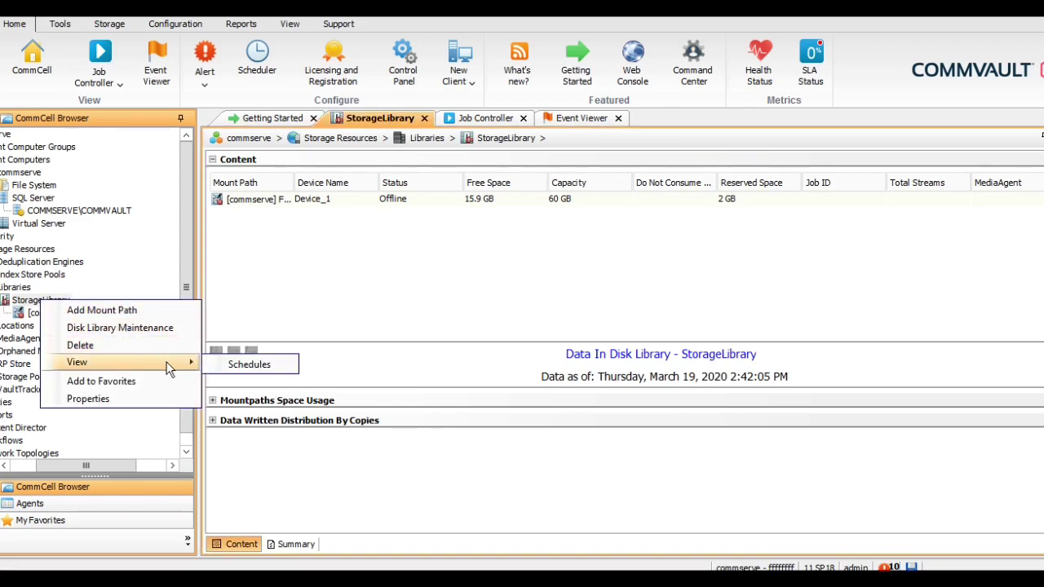
{"action": "left_click", "coordinate": [151, 397]}
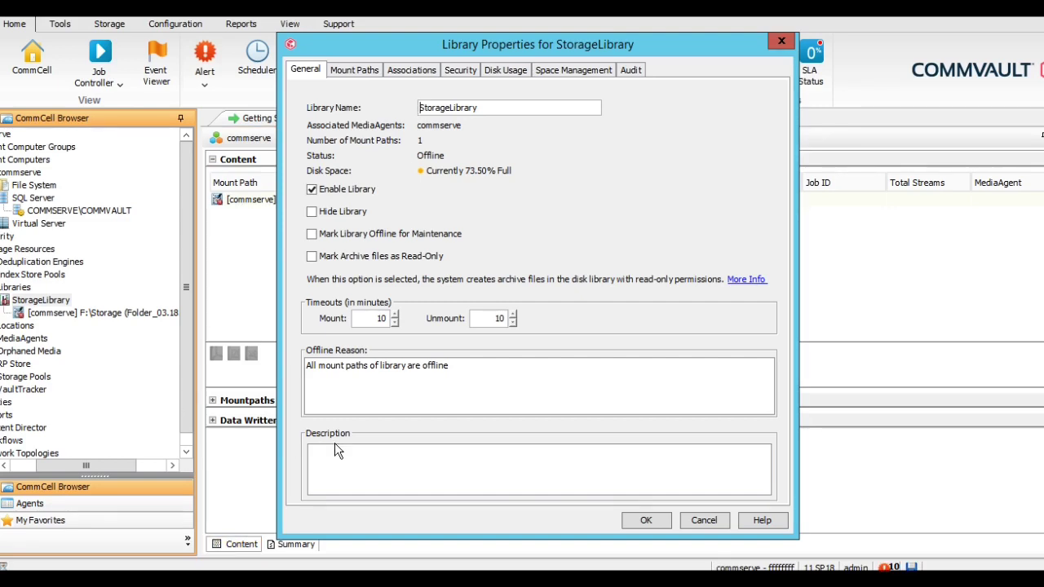
{"action": "left_click", "coordinate": [705, 521]}
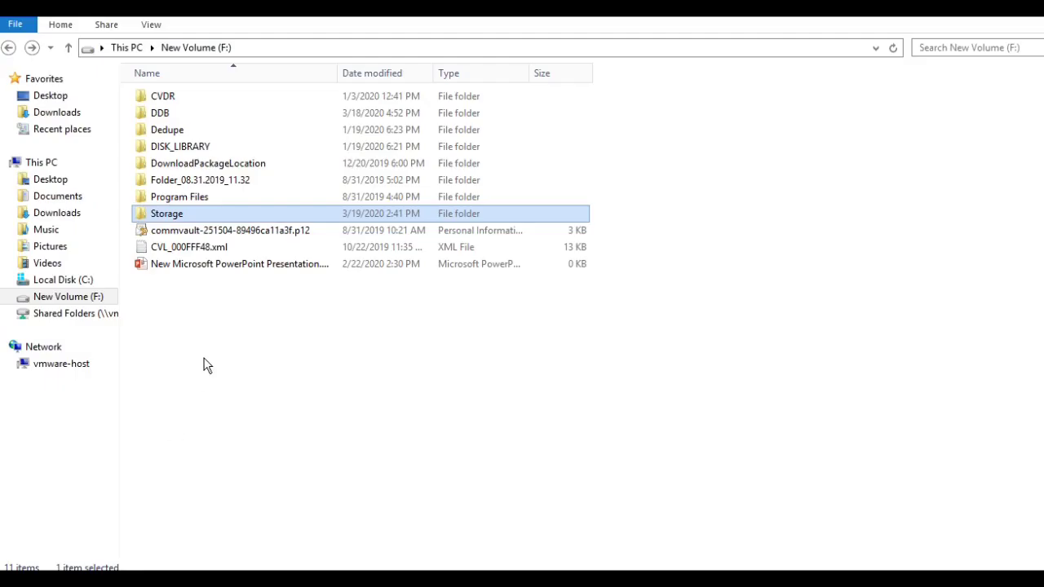
Check free space on C: and F: under This PC, then return to the console
{"action": "left_click", "coordinate": [45, 163]}
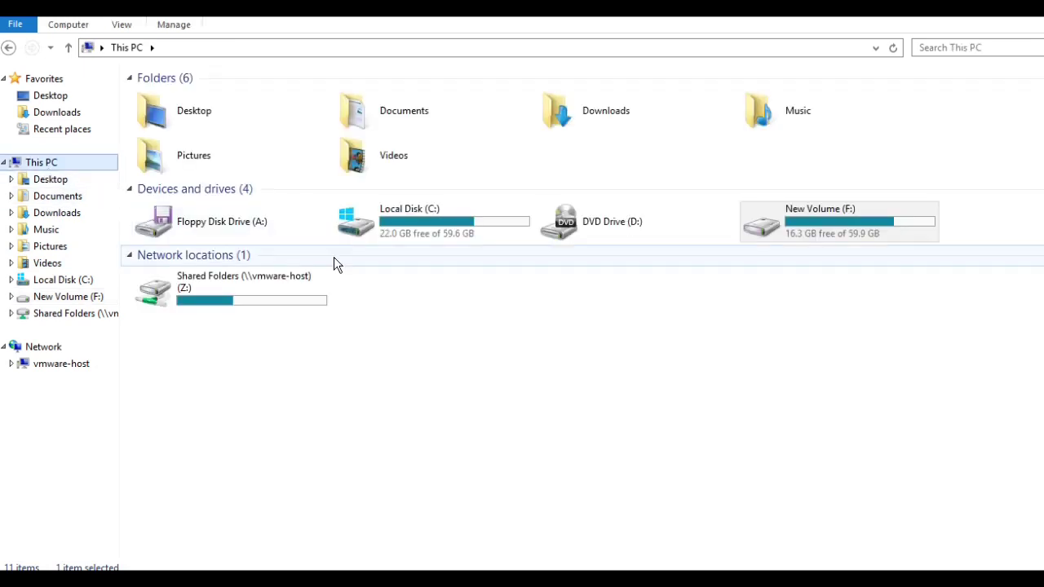
{"action": "double_click", "coordinate": [443, 232]}
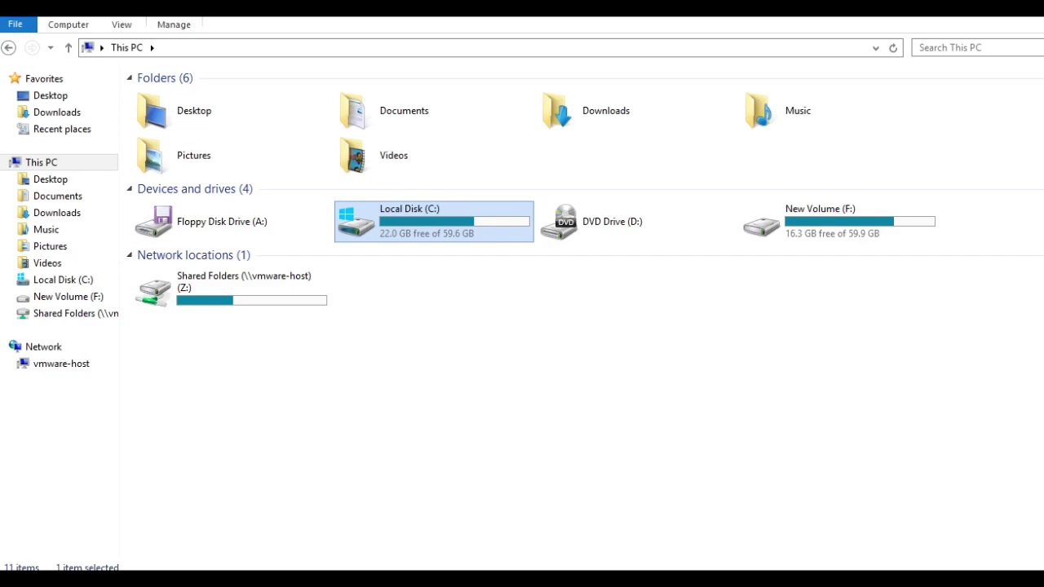
{"action": "left_click", "coordinate": [326, 499]}
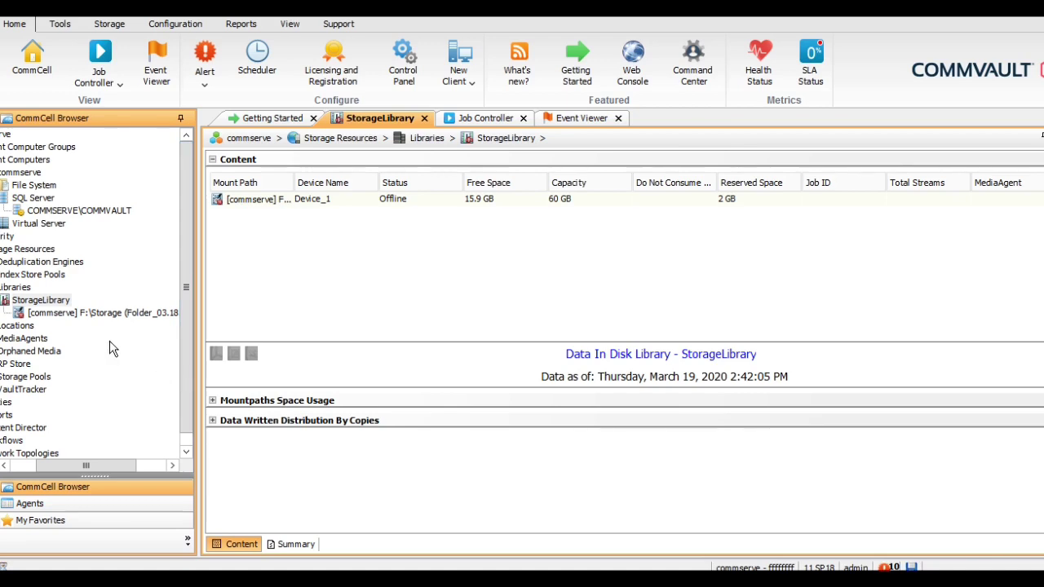
Add a mount path to StorageLibrary on a newly created C:\Storage folder
{"action": "right_click", "coordinate": [40, 304]}
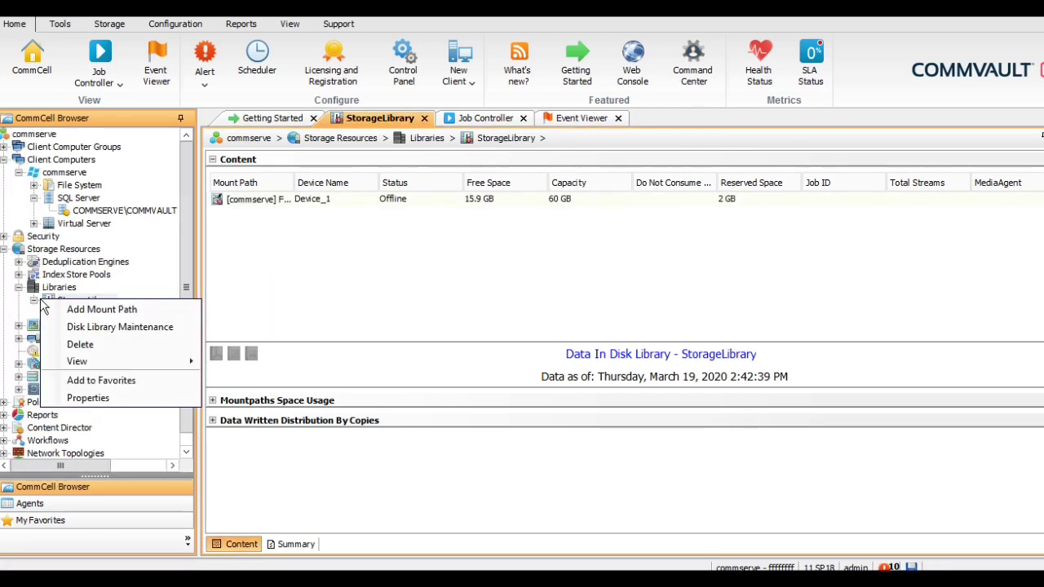
{"action": "left_click", "coordinate": [114, 309]}
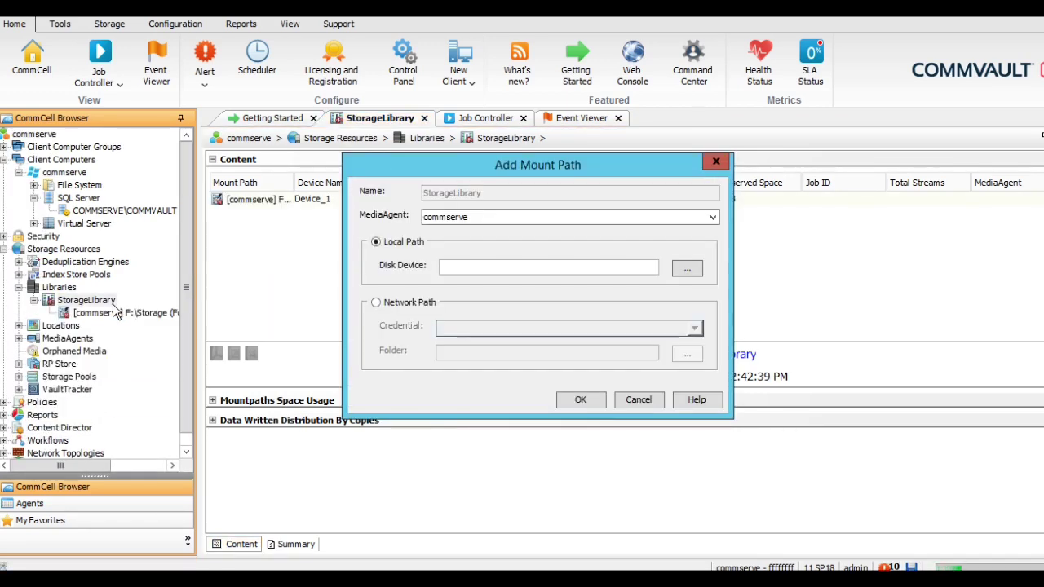
{"action": "left_click", "coordinate": [687, 269]}
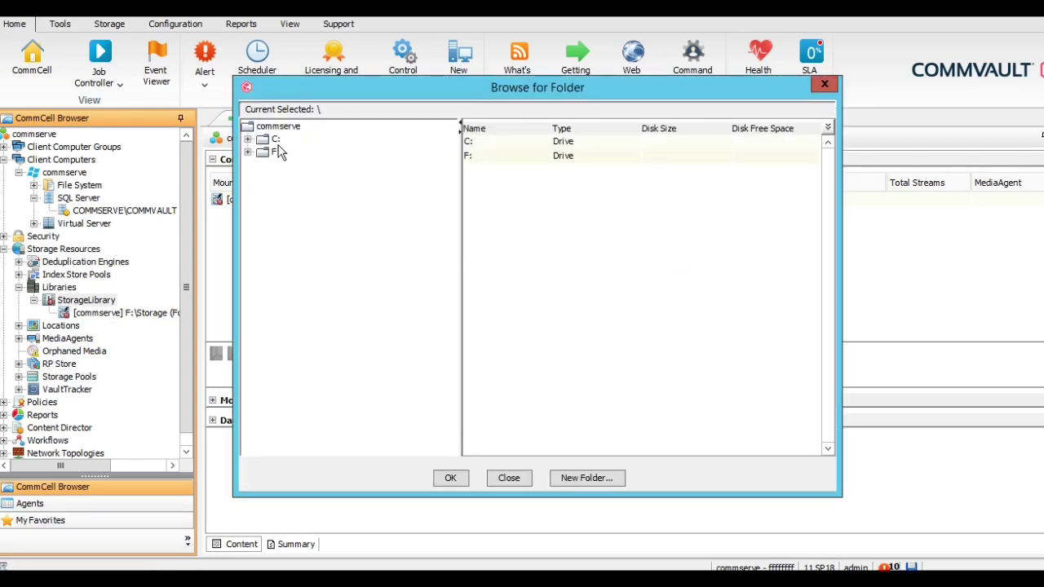
{"action": "left_click", "coordinate": [276, 141]}
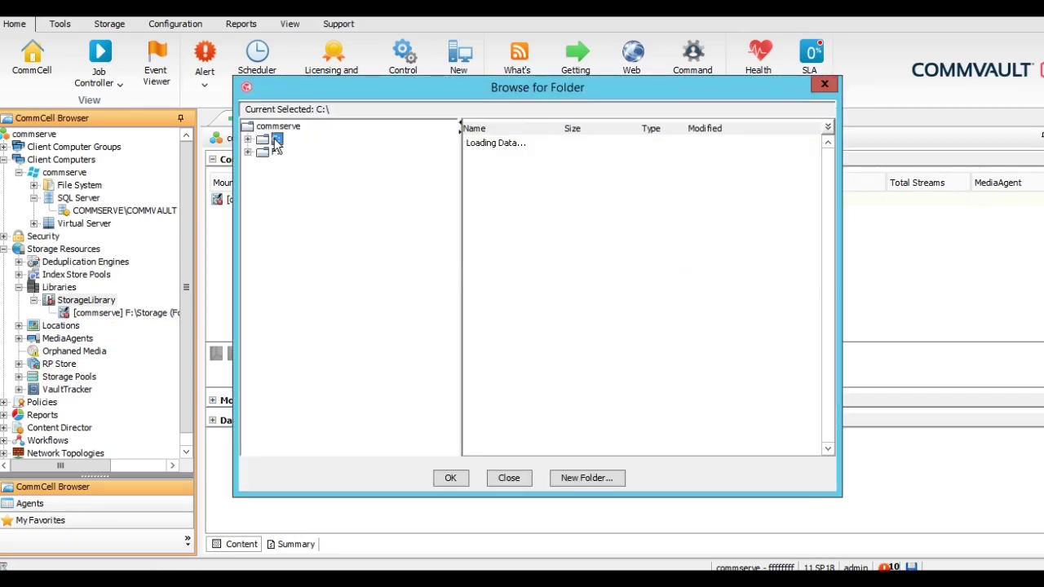
{"action": "left_click", "coordinate": [577, 479]}
{"action": "type", "text": "Sto"}
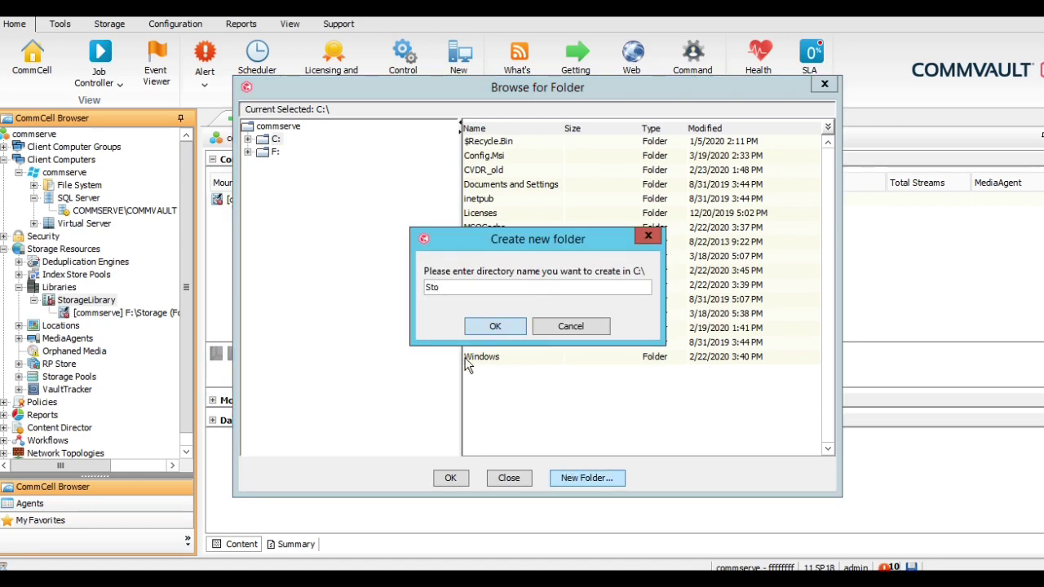
{"action": "type", "text": "rage"}
{"action": "key", "text": "Return"}
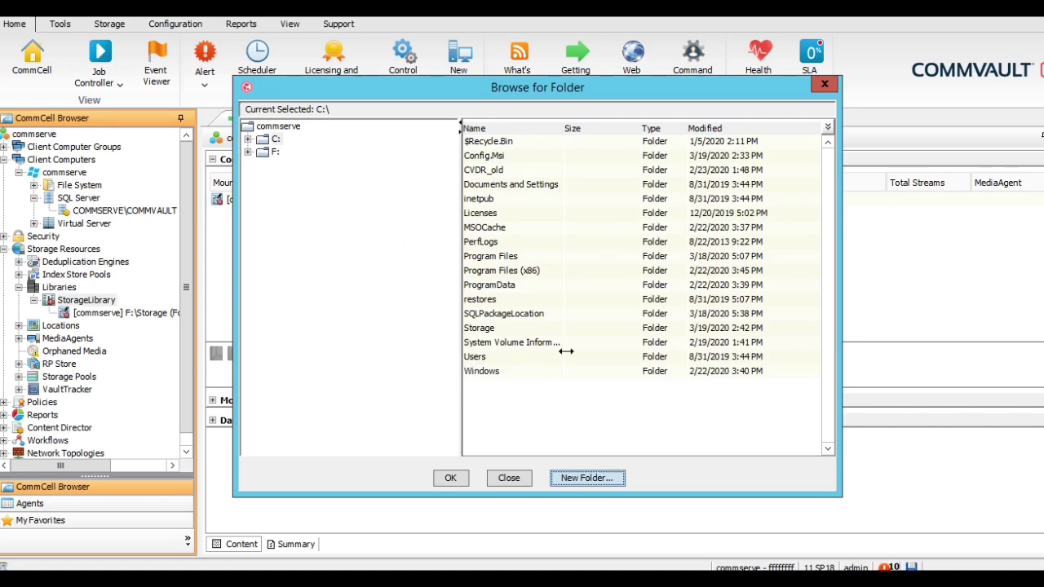
{"action": "left_click", "coordinate": [483, 329]}
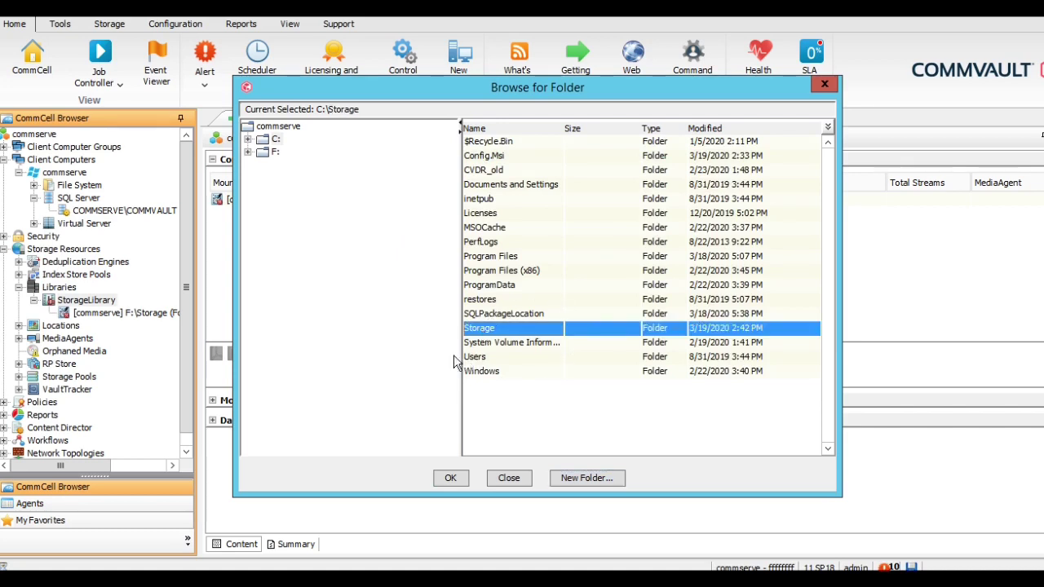
{"action": "left_click", "coordinate": [451, 480]}
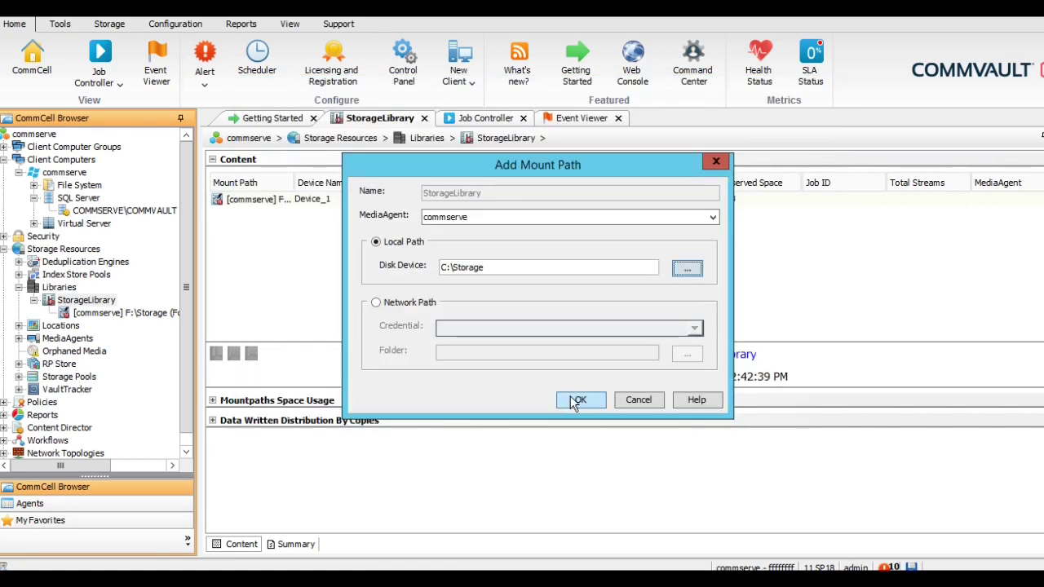
{"action": "left_click", "coordinate": [575, 401]}
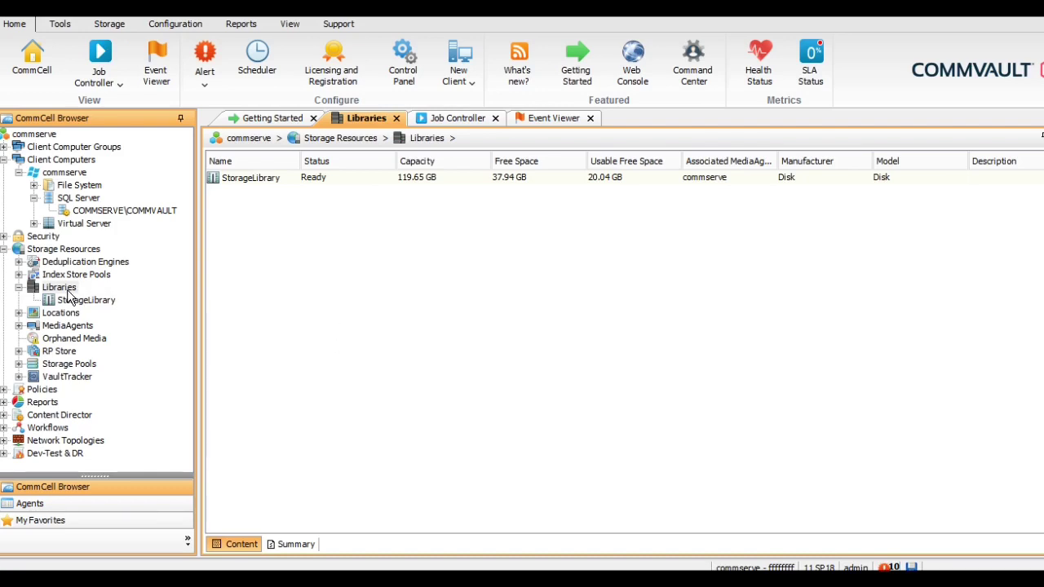
{"action": "left_click", "coordinate": [447, 119]}
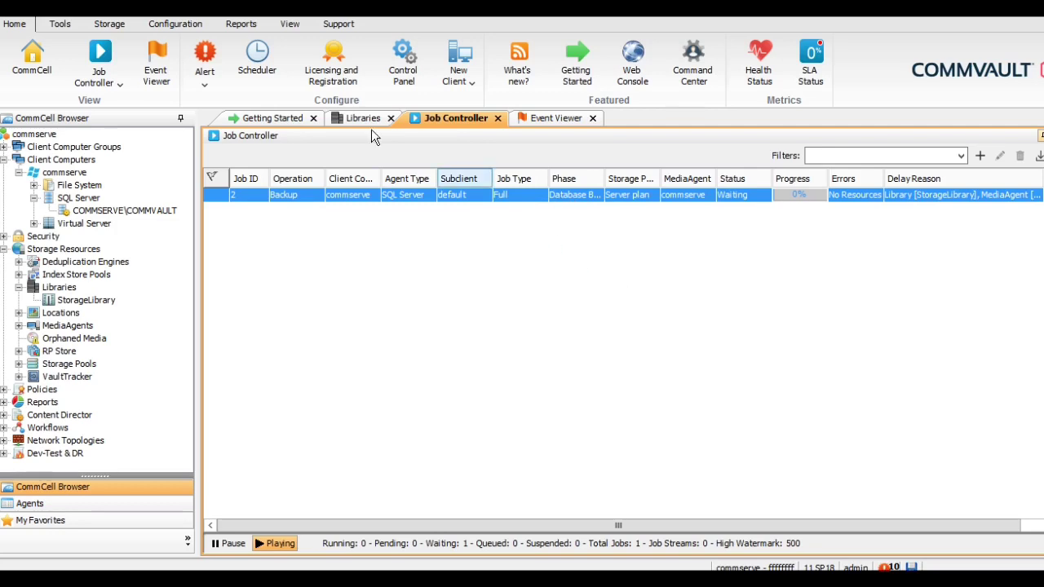
{"action": "left_click", "coordinate": [290, 23]}
{"action": "left_click", "coordinate": [84, 50]}
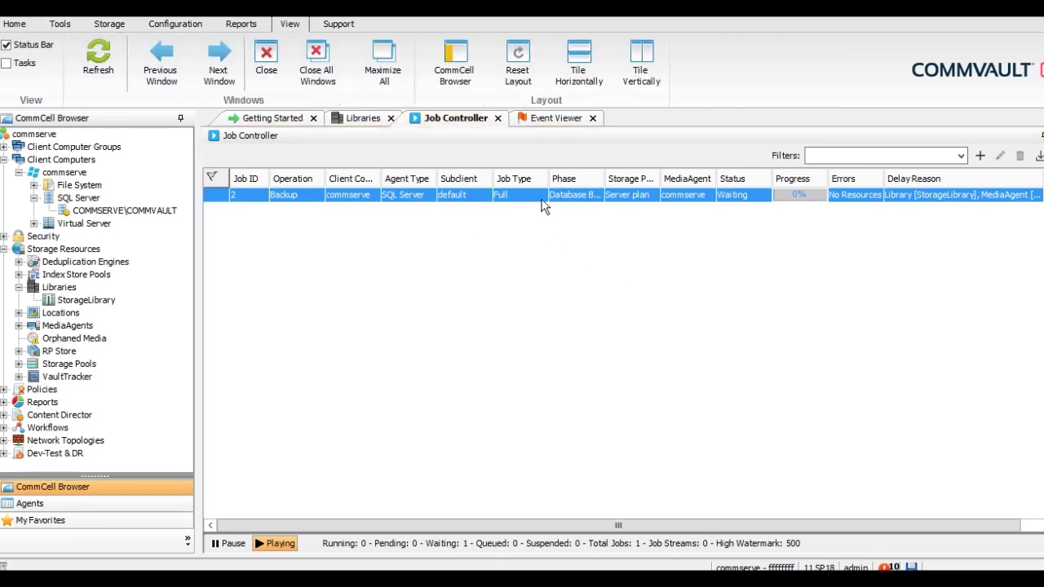
{"action": "right_click", "coordinate": [565, 197]}
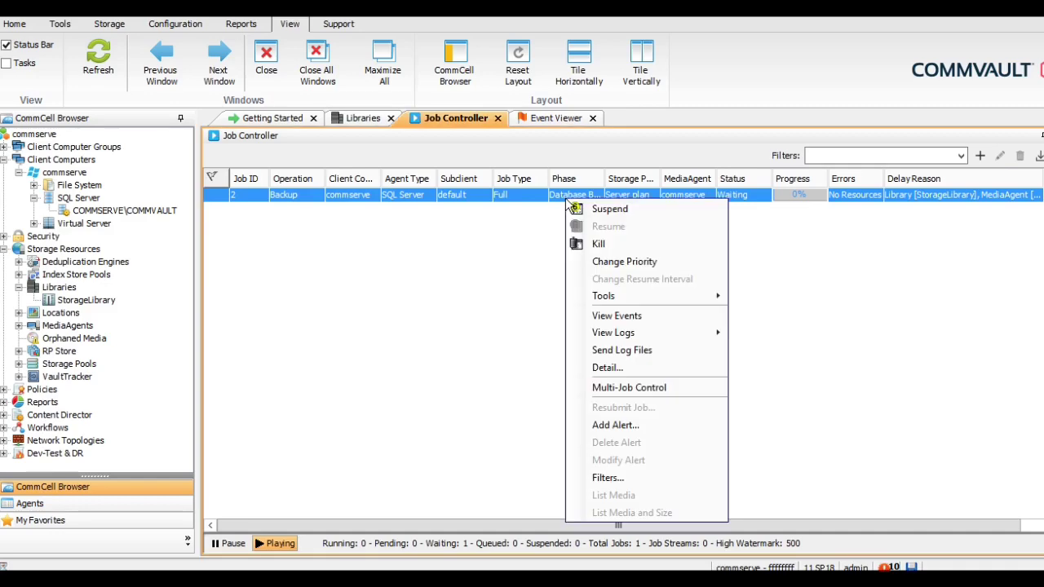
{"action": "left_click", "coordinate": [504, 253]}
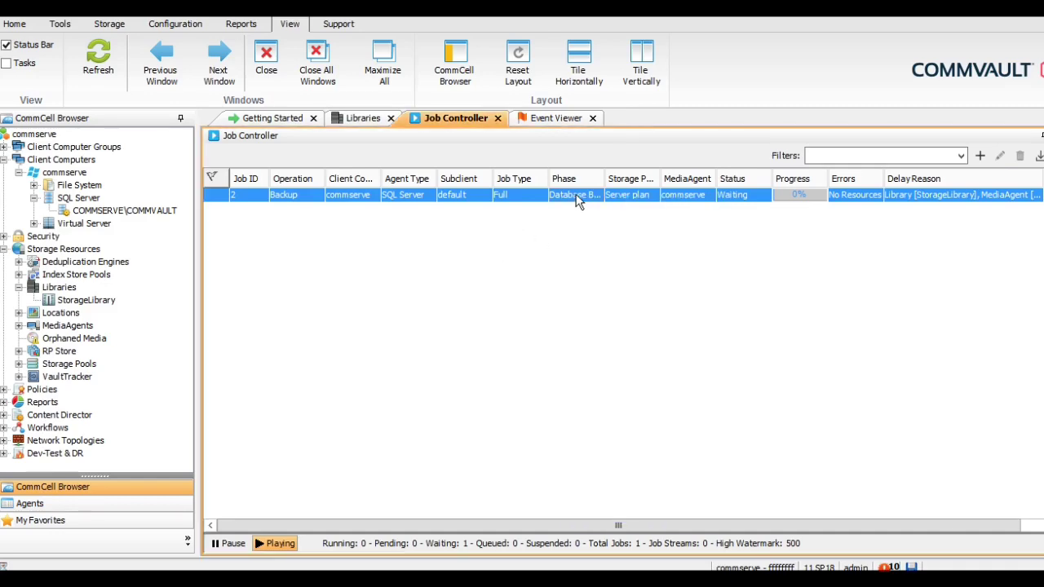
{"action": "double_click", "coordinate": [577, 200]}
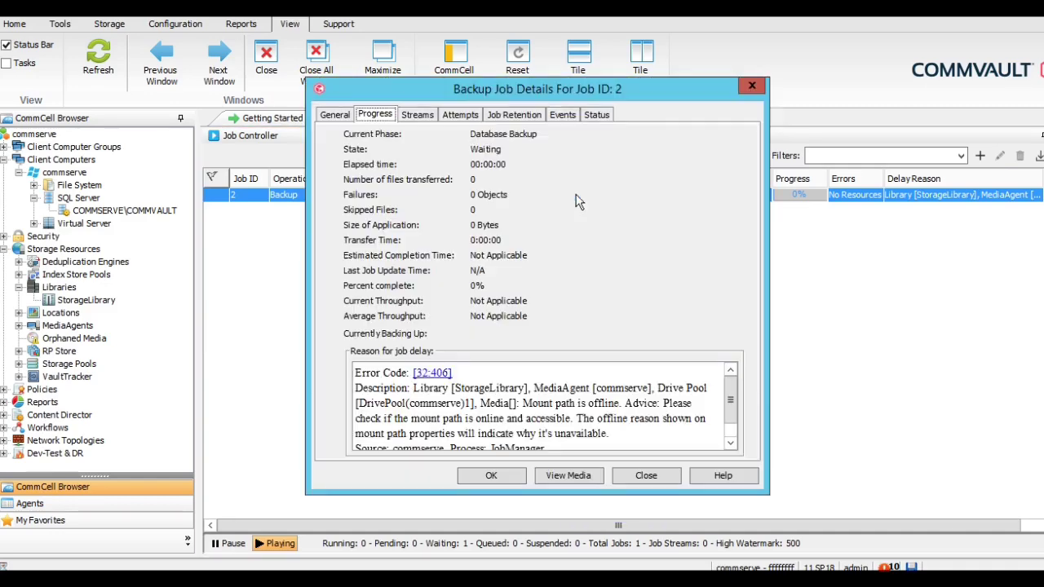
{"action": "left_click", "coordinate": [660, 475]}
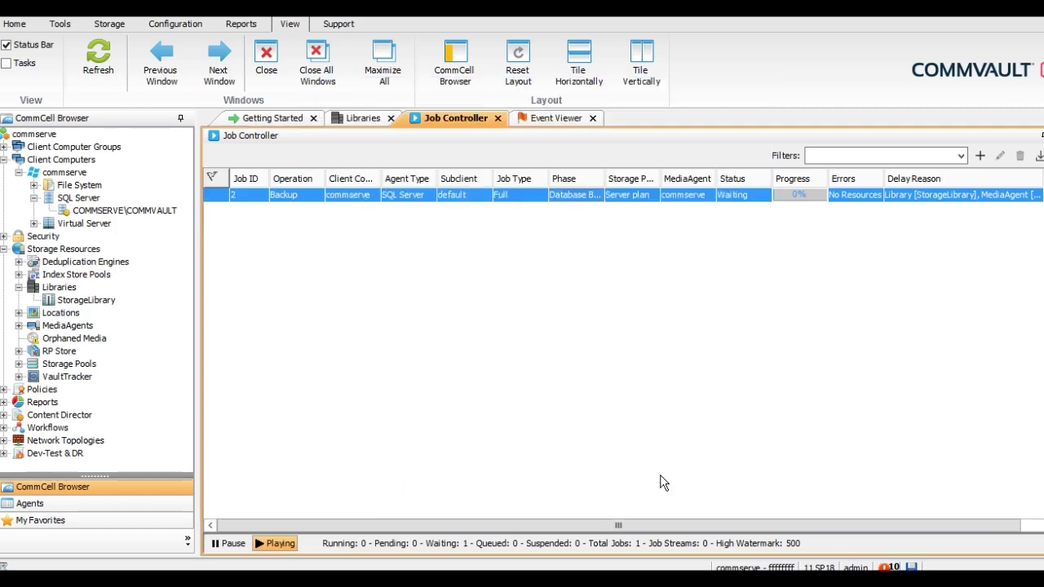
{"action": "right_click", "coordinate": [744, 200]}
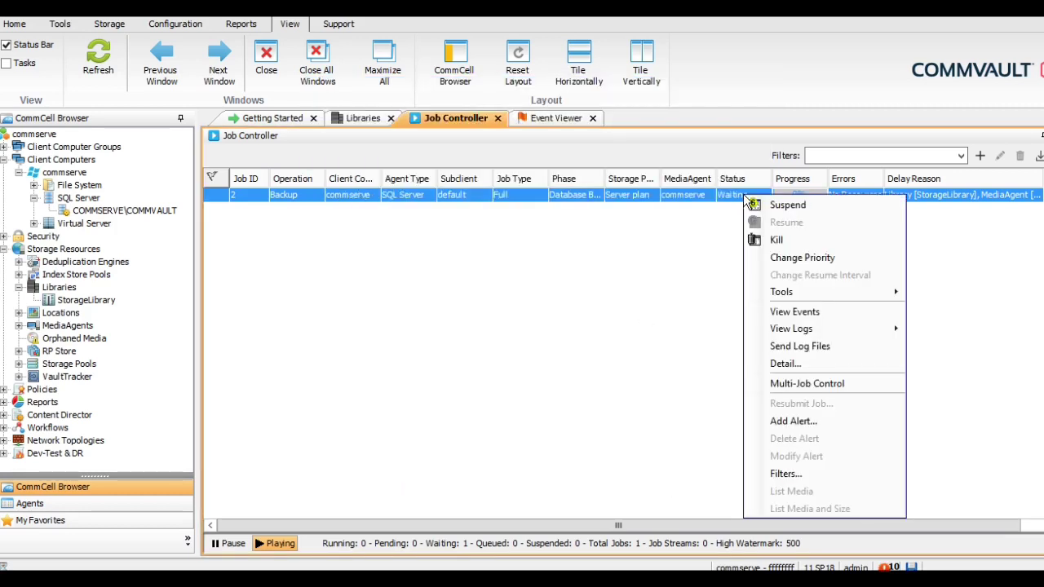
{"action": "left_click", "coordinate": [688, 230]}
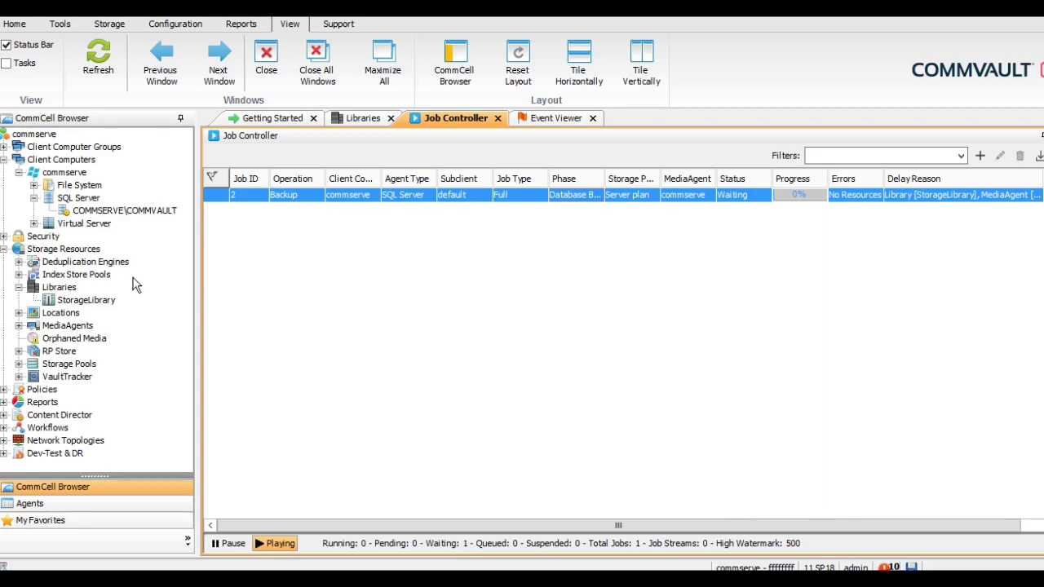
{"action": "left_click", "coordinate": [57, 291]}
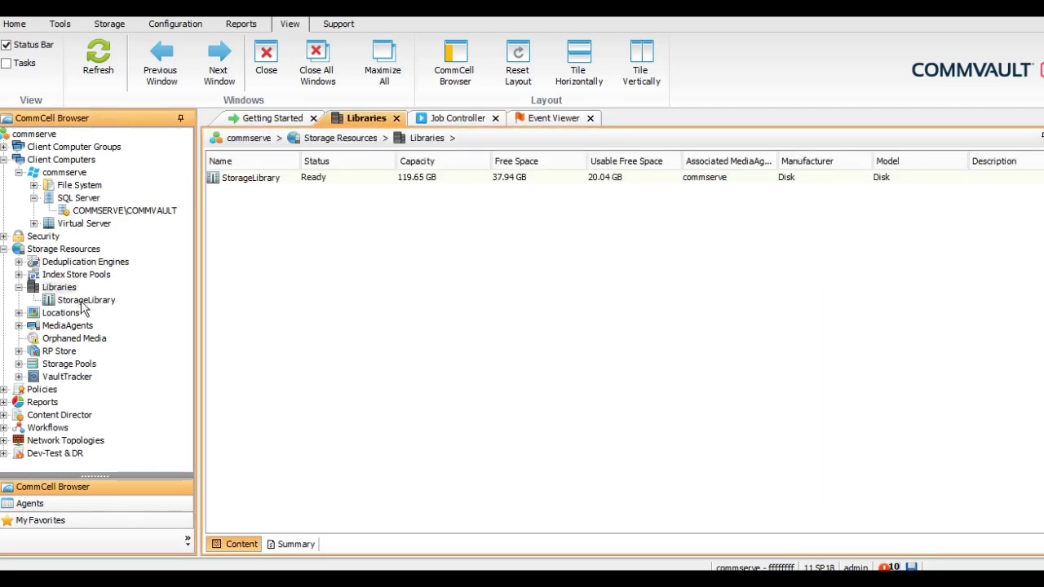
Set StorageLibrary's mount path usage to Fill and spill in its properties
{"action": "left_click", "coordinate": [84, 301]}
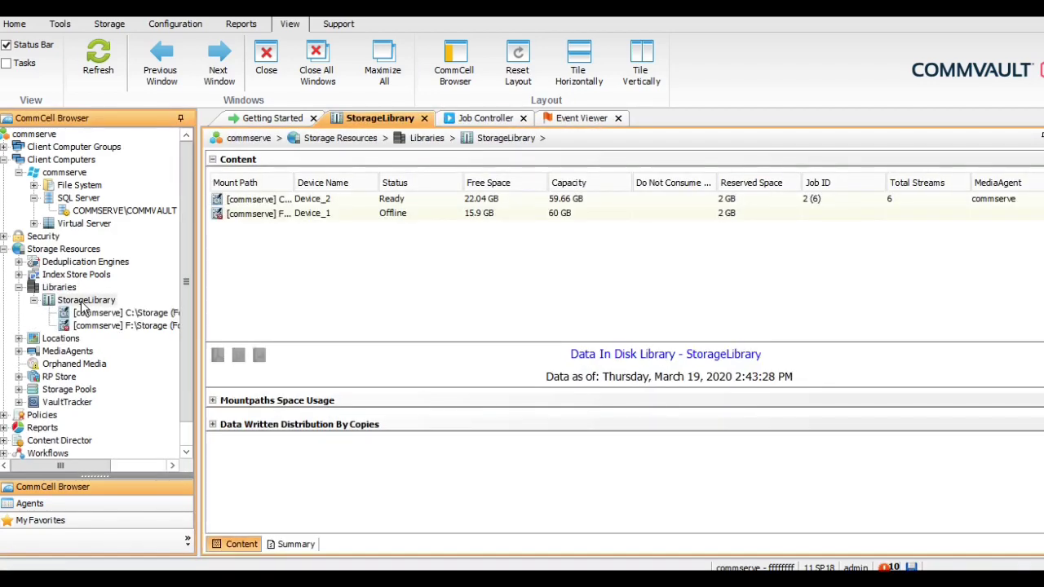
{"action": "right_click", "coordinate": [82, 304]}
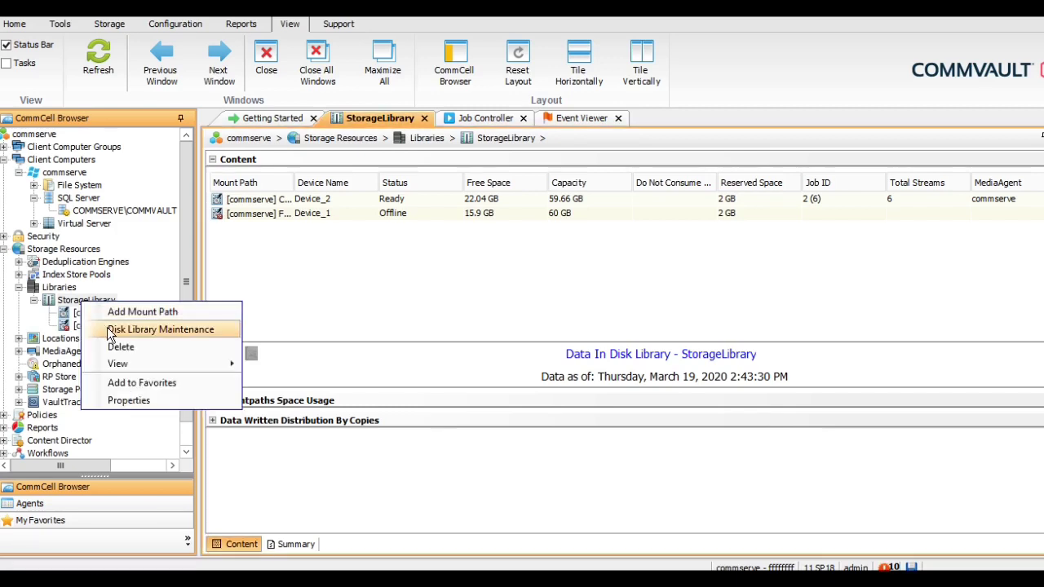
{"action": "left_click", "coordinate": [136, 404]}
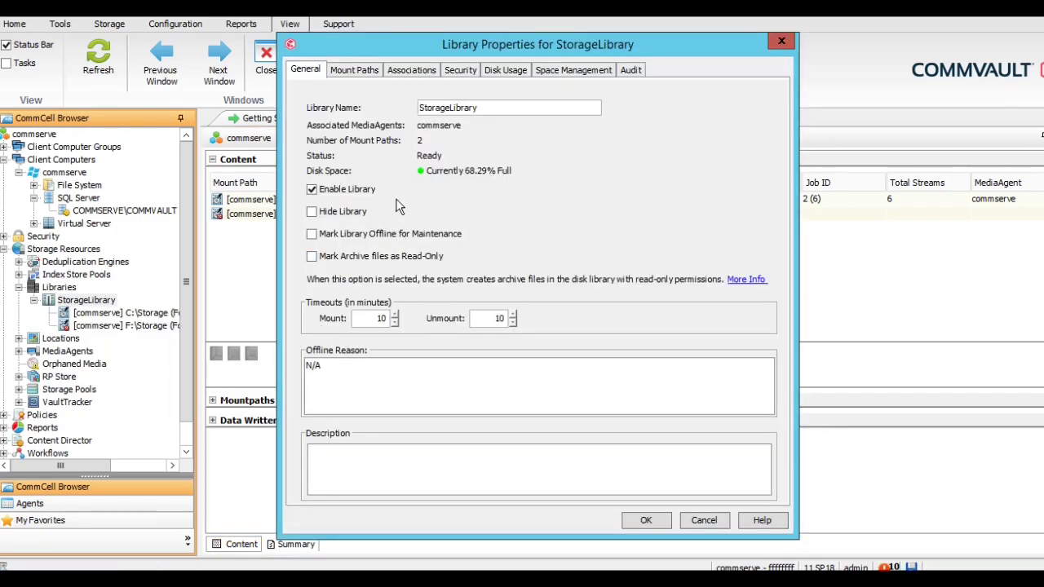
{"action": "left_click", "coordinate": [355, 72]}
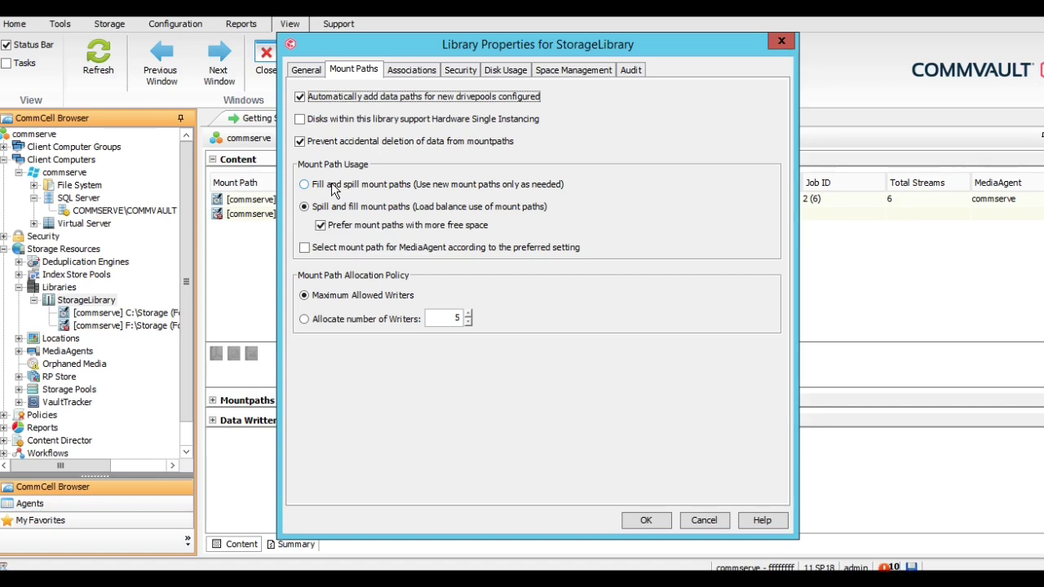
{"action": "left_click", "coordinate": [333, 187]}
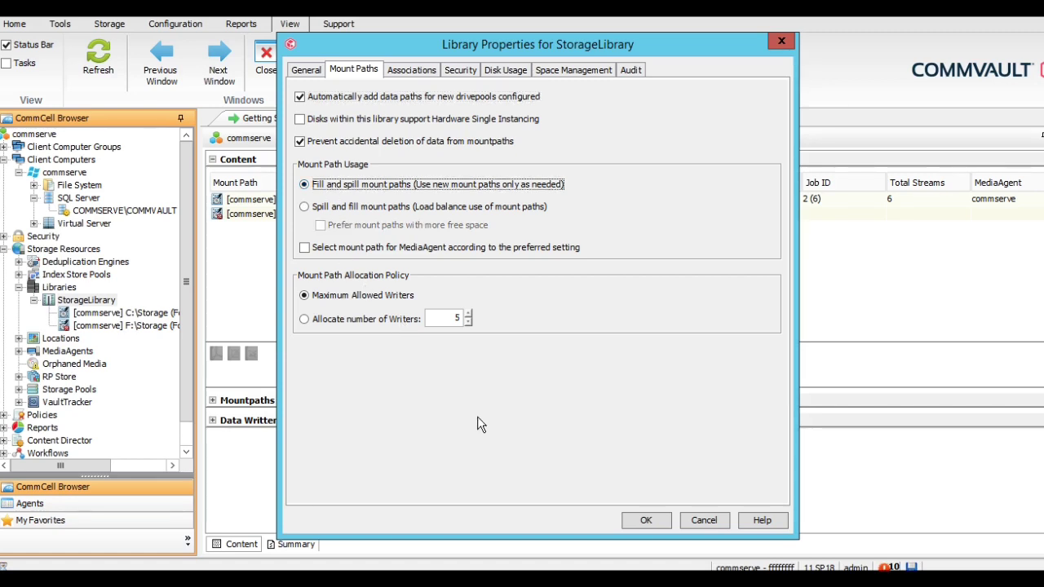
{"action": "left_click", "coordinate": [651, 522]}
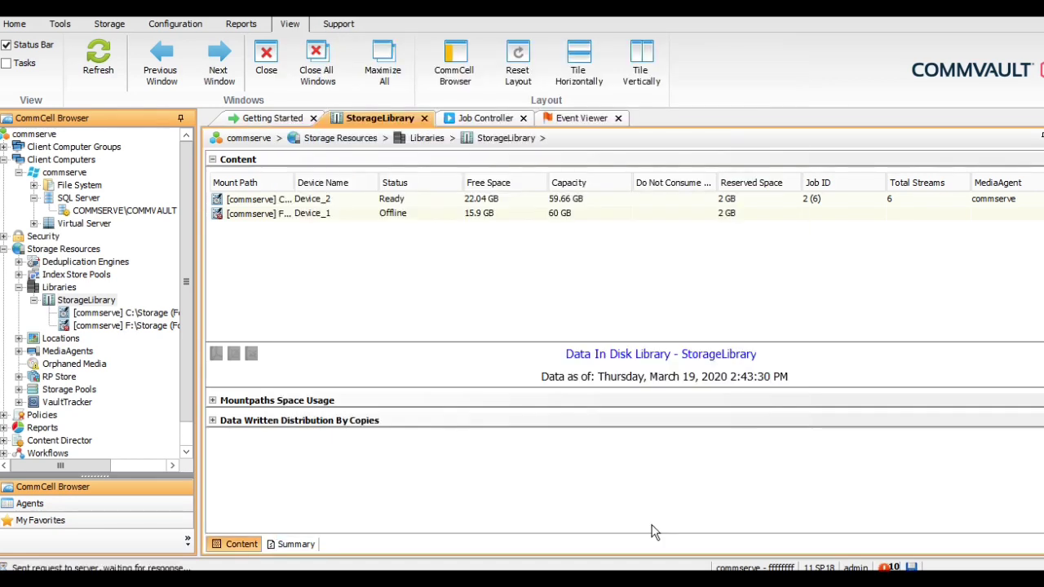
Switch to the Job Controller list to check backup job 2's status
{"action": "left_click", "coordinate": [482, 120]}
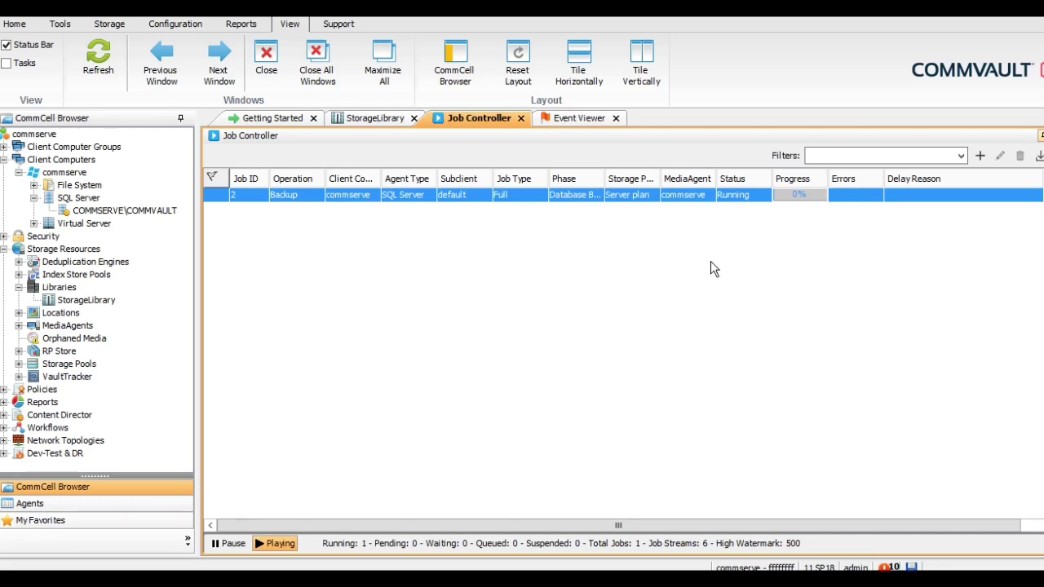
Review job 2's per-database status and progress in its details, refreshing once, then close it
{"action": "double_click", "coordinate": [738, 192]}
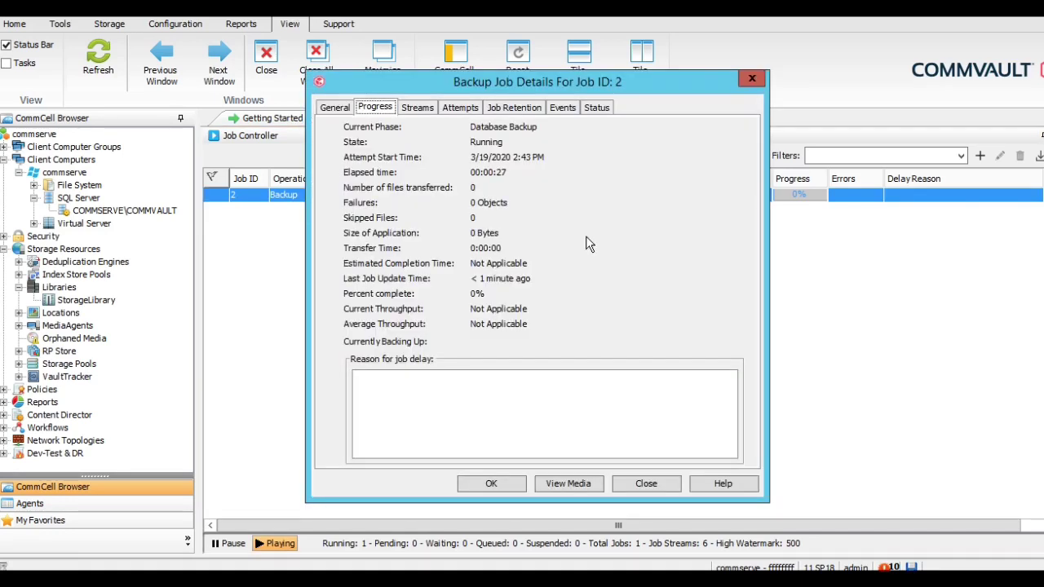
{"action": "left_click", "coordinate": [598, 111]}
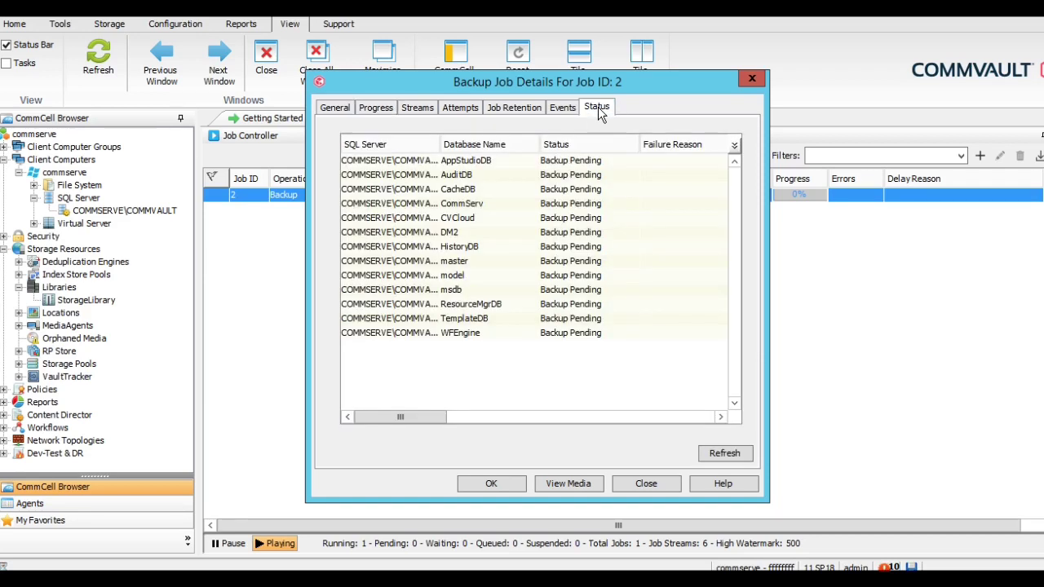
{"action": "left_click", "coordinate": [716, 457]}
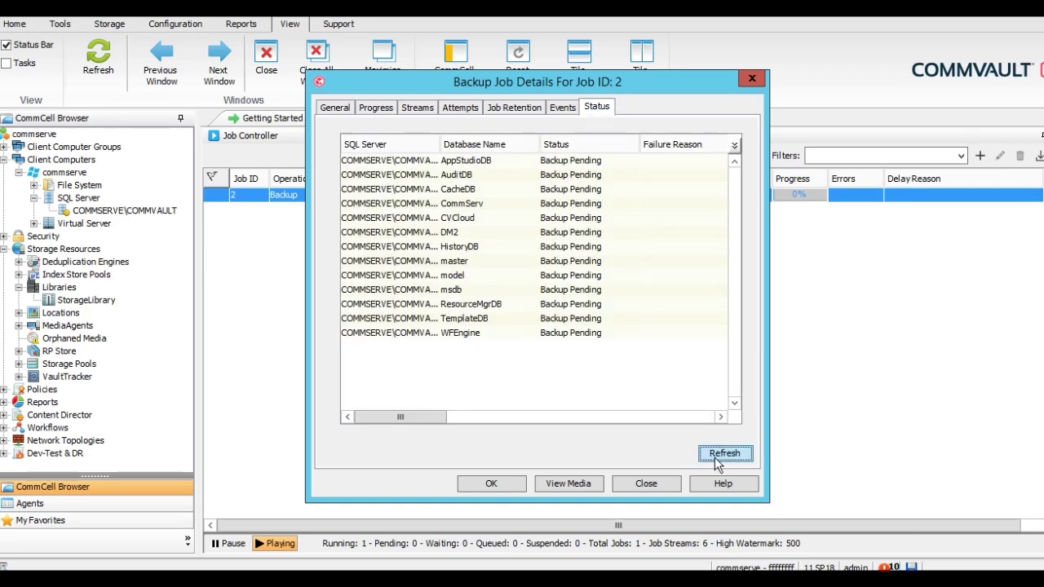
{"action": "left_click", "coordinate": [383, 112]}
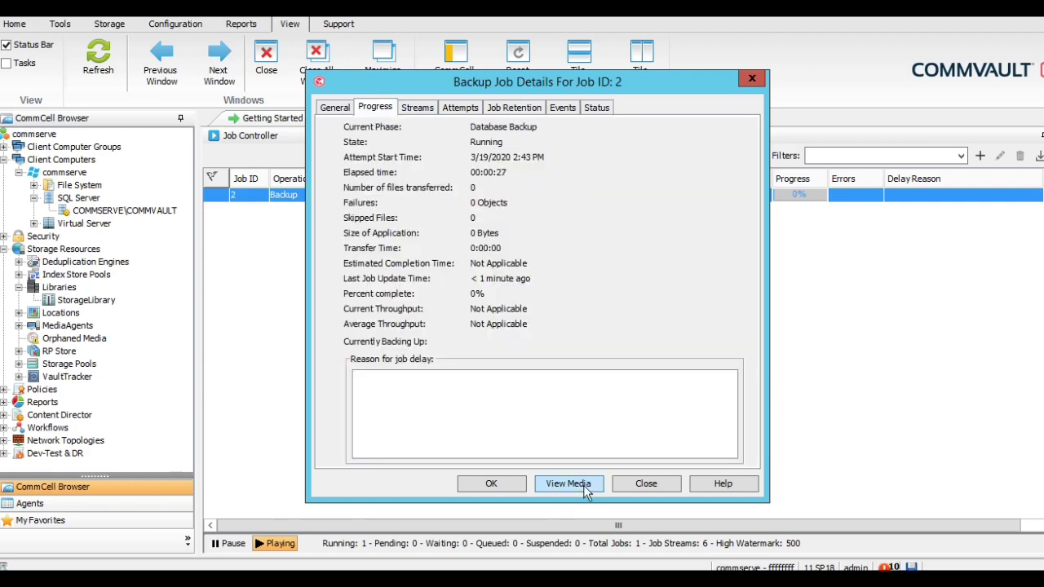
{"action": "left_click", "coordinate": [636, 483]}
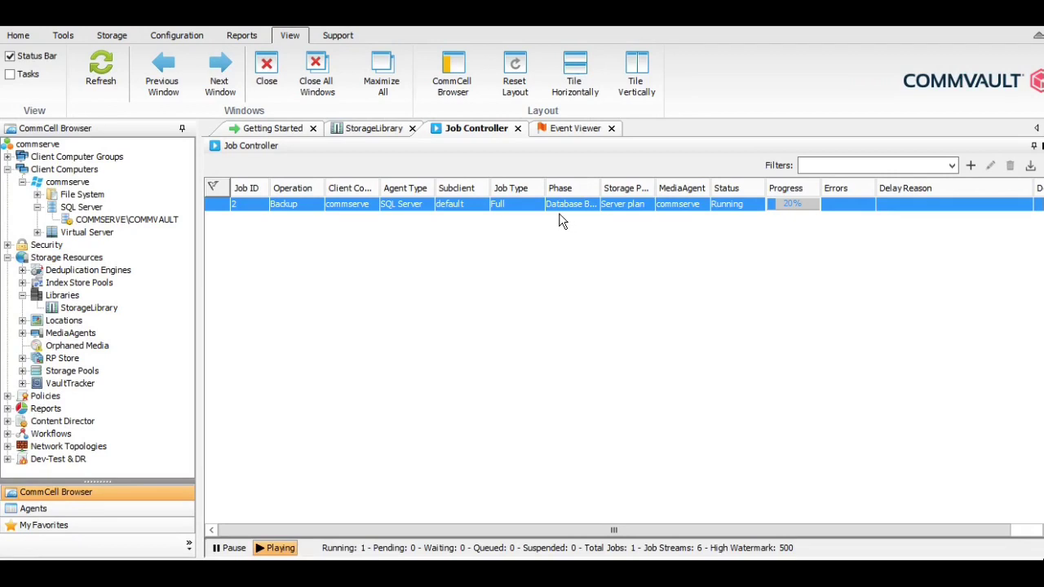
Refresh job 2's database status until all 13 databases finish, then view its progress summary
{"action": "left_click", "coordinate": [571, 205]}
{"action": "double_click", "coordinate": [571, 205]}
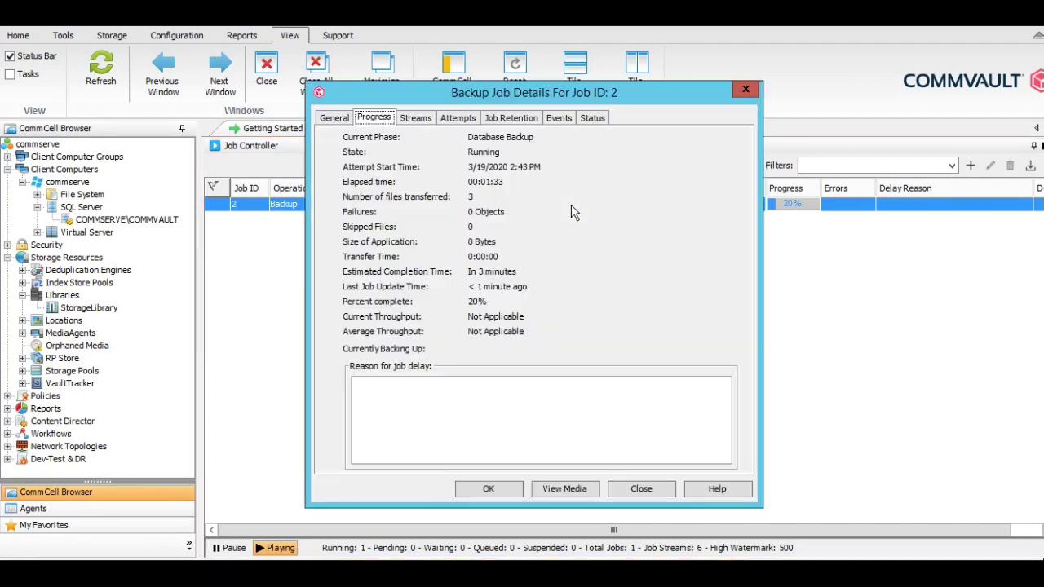
{"action": "left_click", "coordinate": [592, 118]}
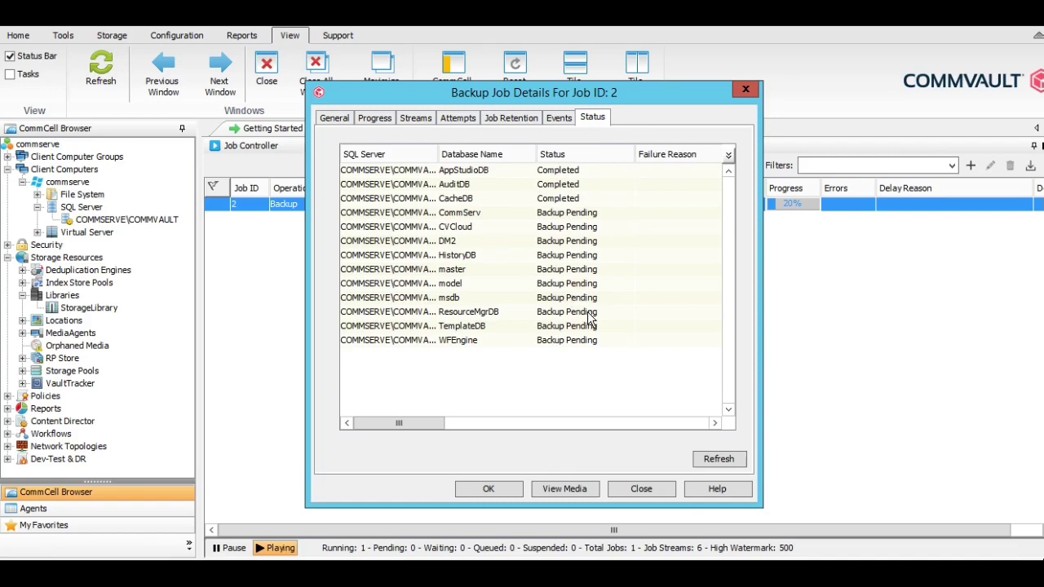
{"action": "left_click", "coordinate": [728, 459]}
{"action": "left_click", "coordinate": [725, 461]}
{"action": "left_click", "coordinate": [724, 460]}
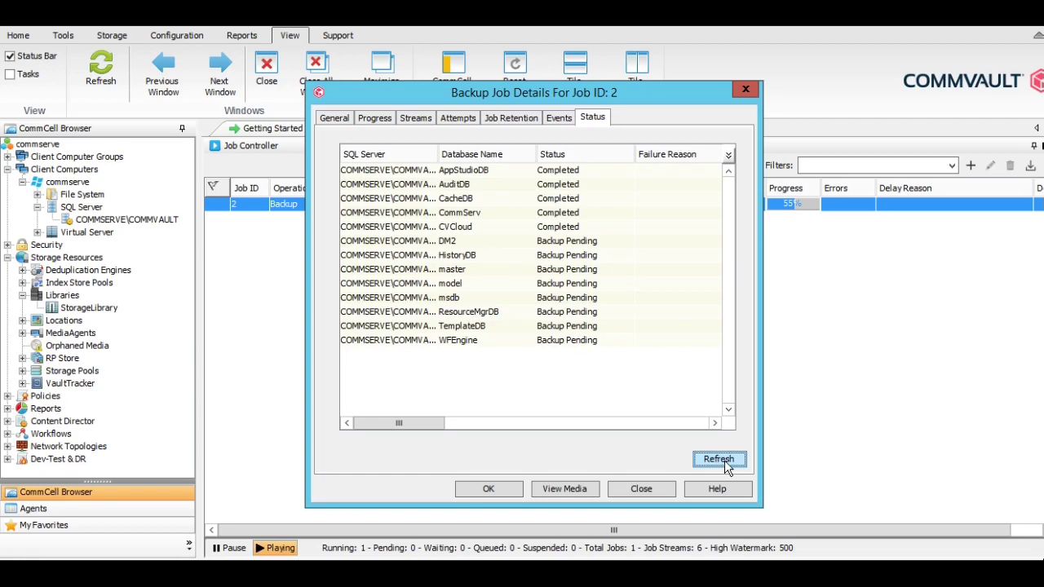
{"action": "left_click", "coordinate": [724, 460]}
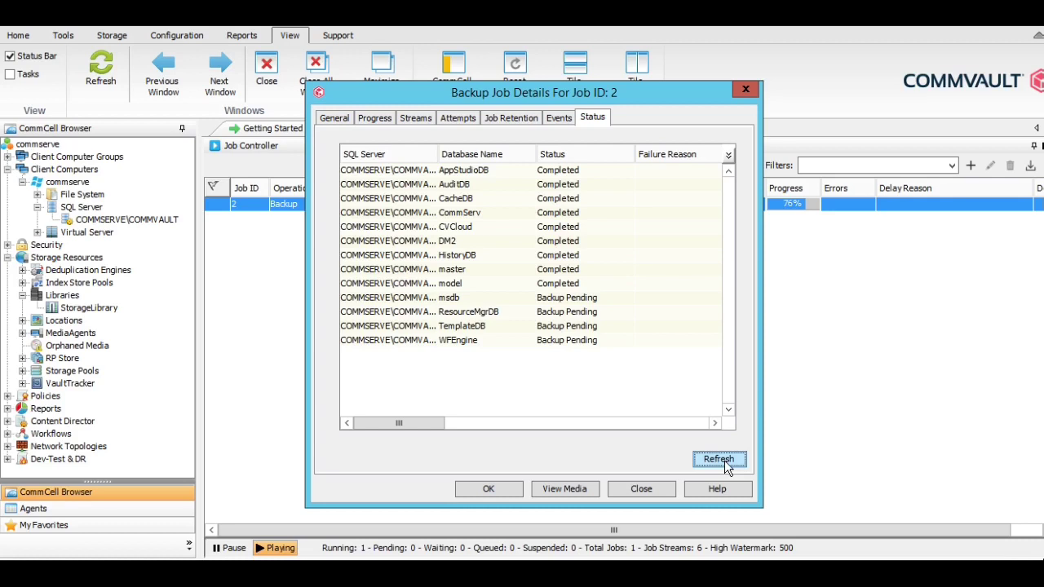
{"action": "left_click", "coordinate": [724, 459]}
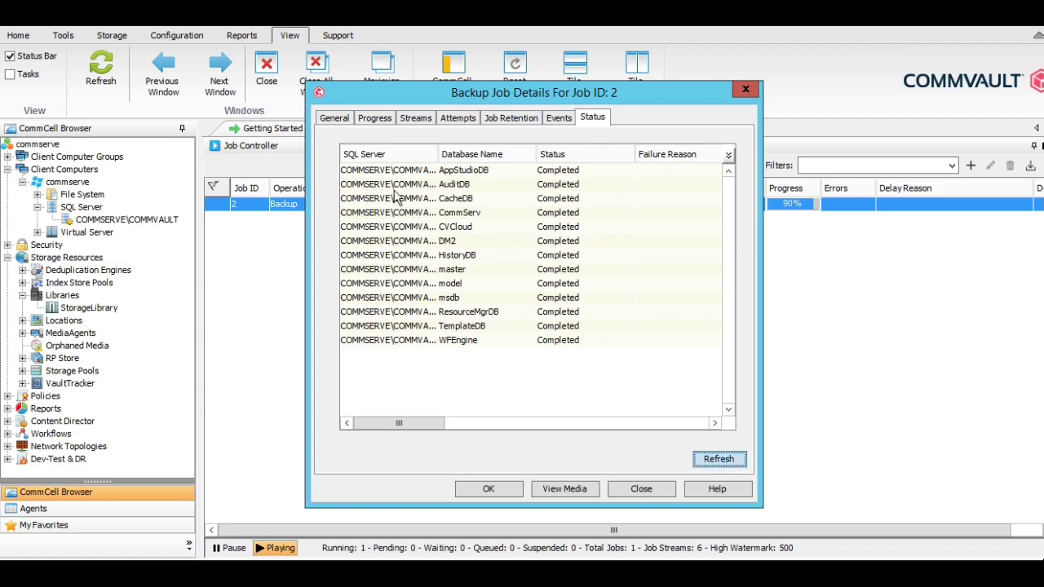
{"action": "left_click", "coordinate": [374, 118]}
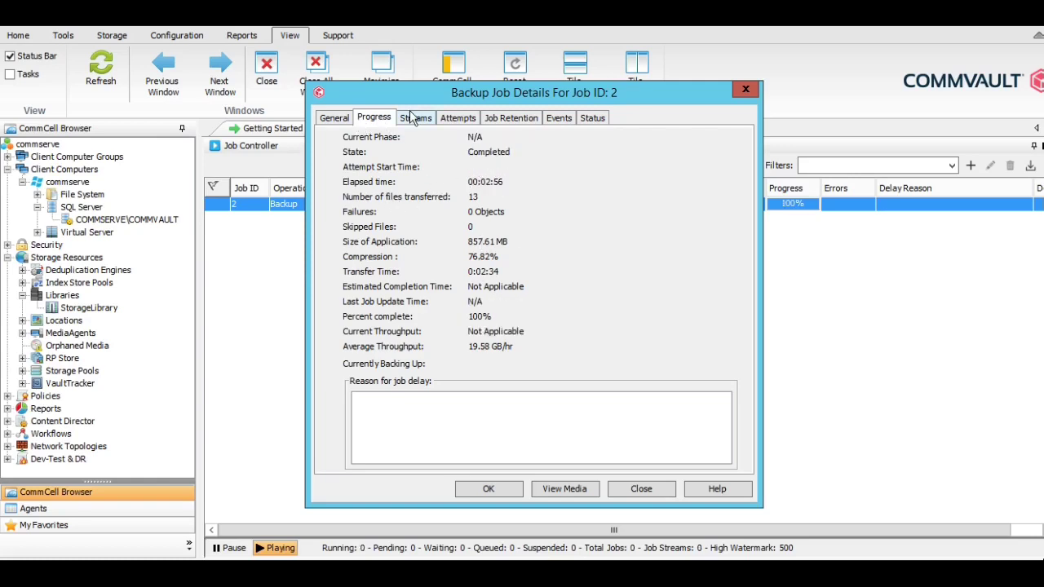
Check job 2's attempt history with a widened Phase column, then close its details
{"action": "left_click", "coordinate": [459, 120]}
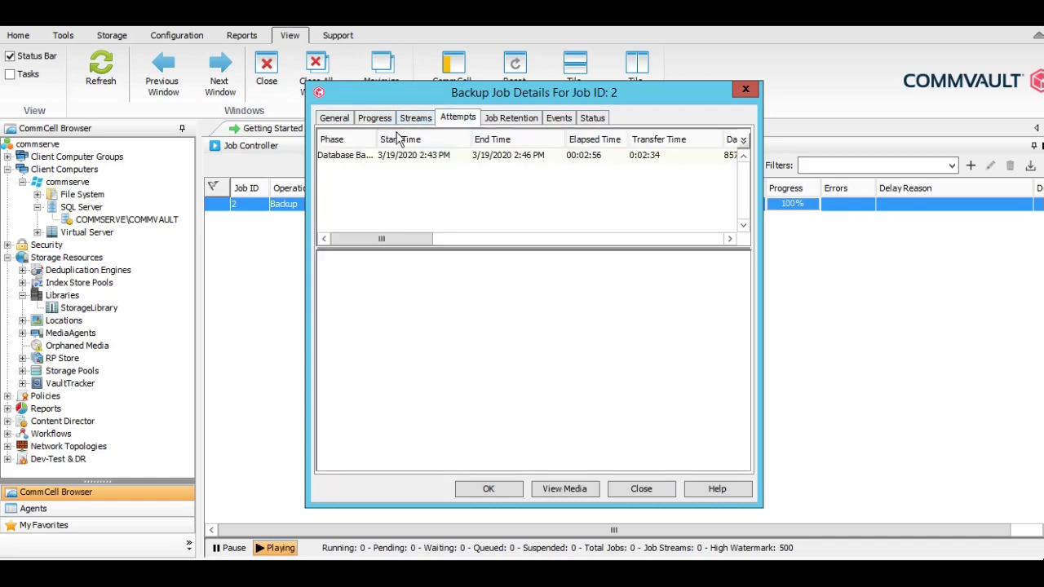
{"action": "left_click_drag", "start_coordinate": [375, 139], "coordinate": [412, 139]}
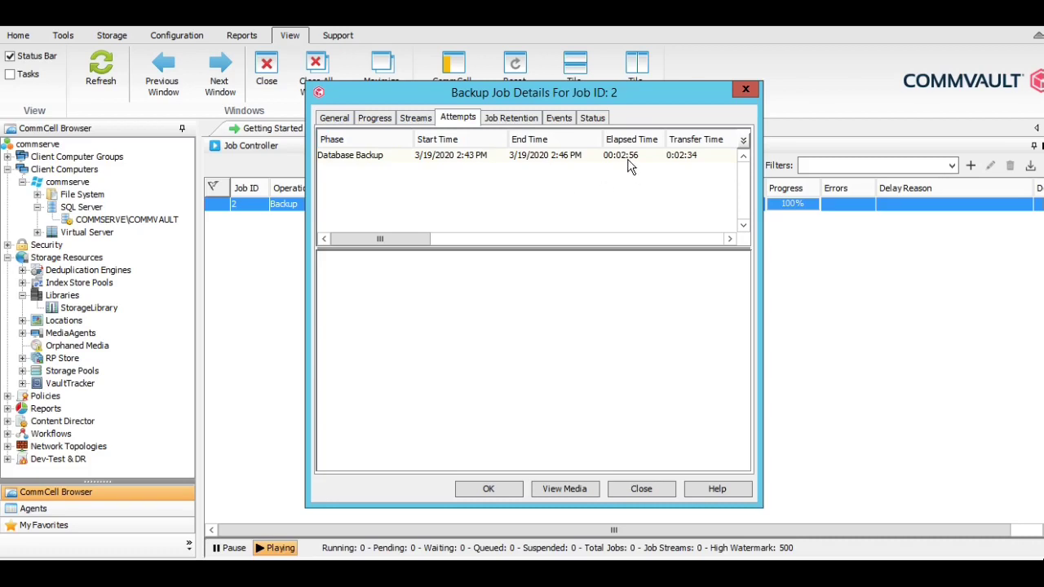
{"action": "left_click", "coordinate": [372, 120]}
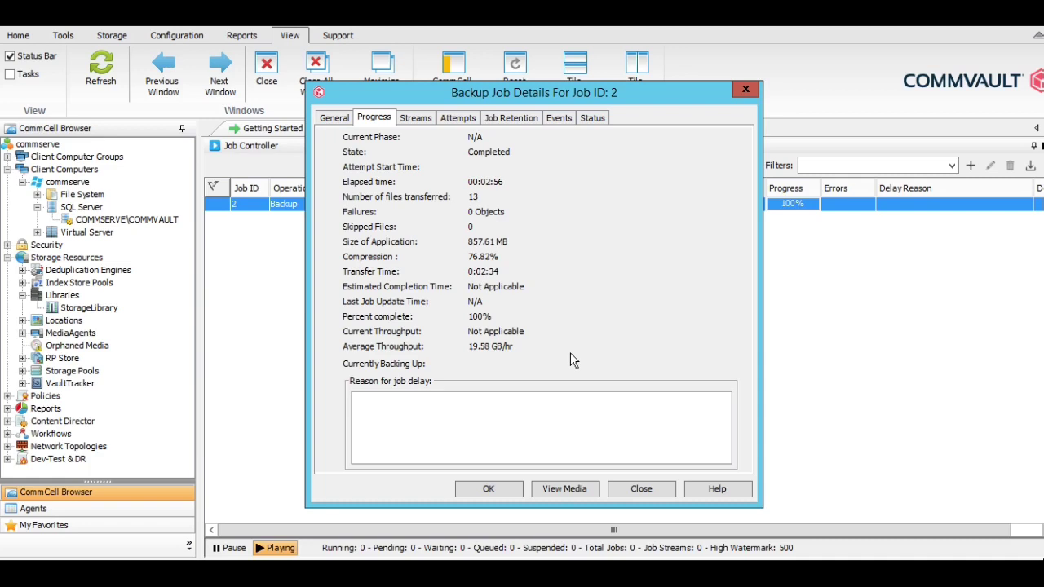
{"action": "left_click", "coordinate": [641, 489]}
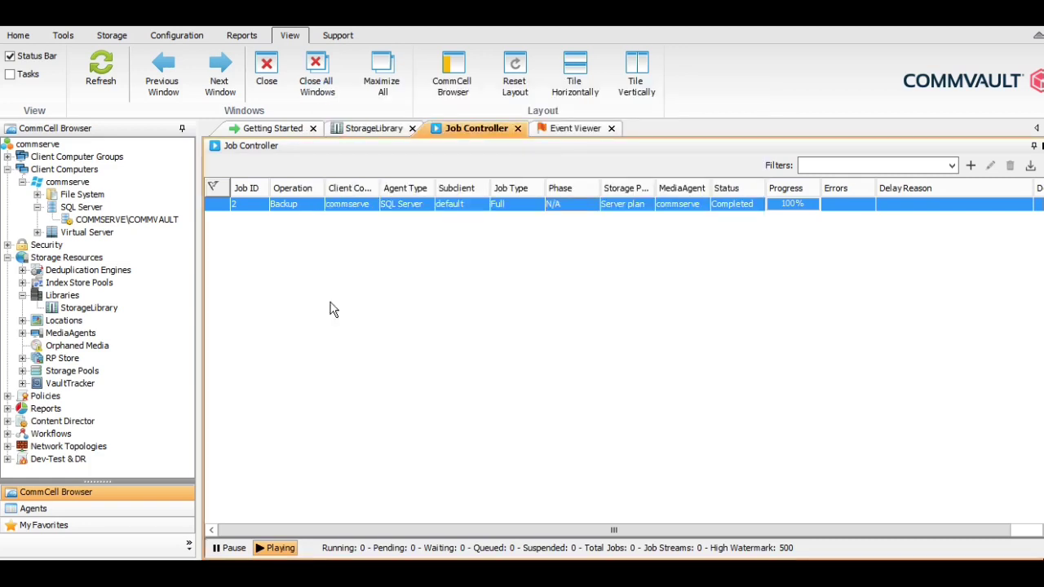
Start Browse and Restore for the COMMSERVE\COMMVAULT SQL instance
{"action": "left_click", "coordinate": [91, 220]}
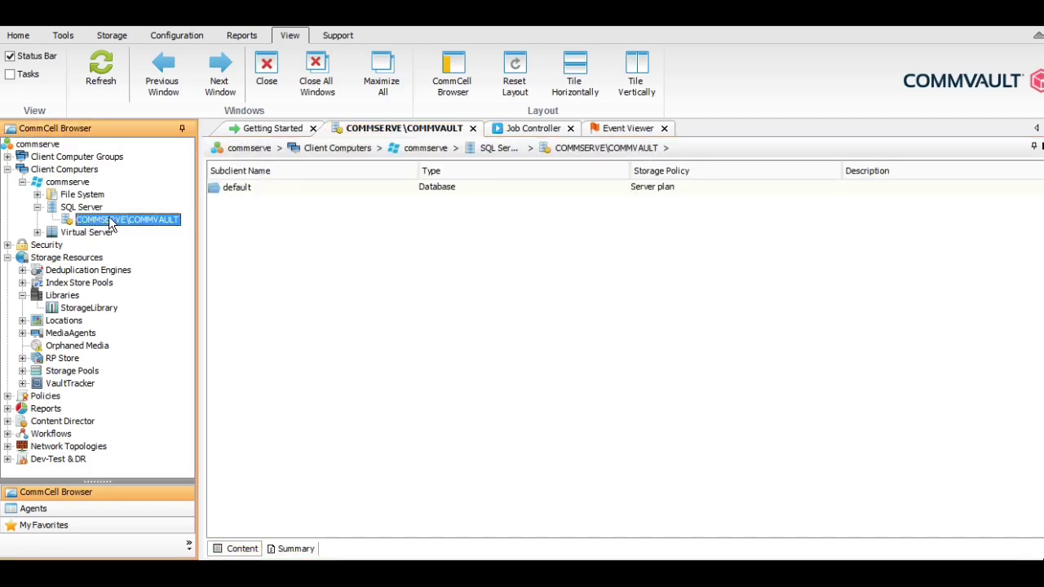
{"action": "right_click", "coordinate": [110, 220]}
{"action": "mouse_move", "coordinate": [181, 229]}
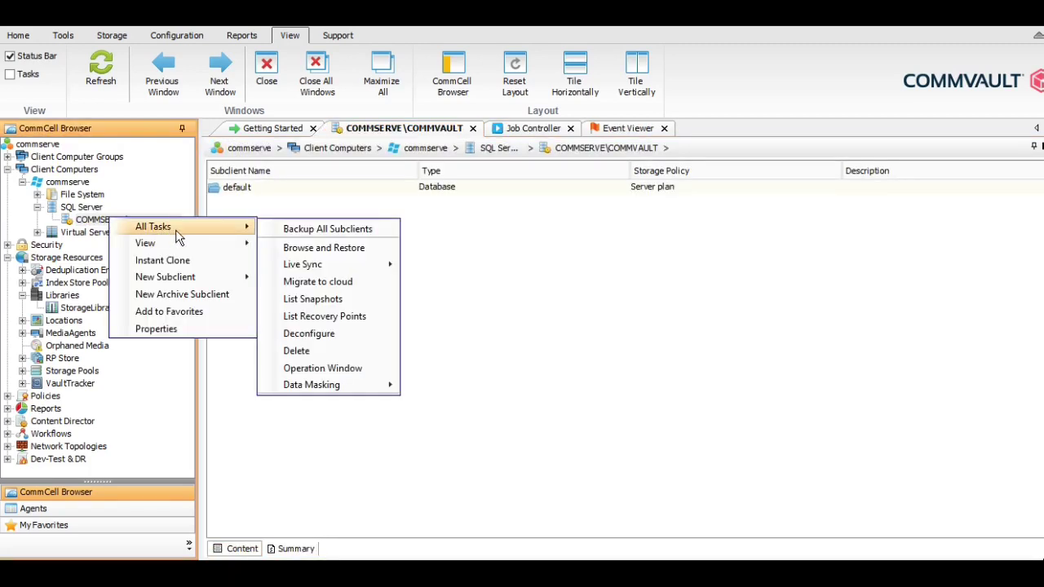
{"action": "left_click", "coordinate": [360, 248]}
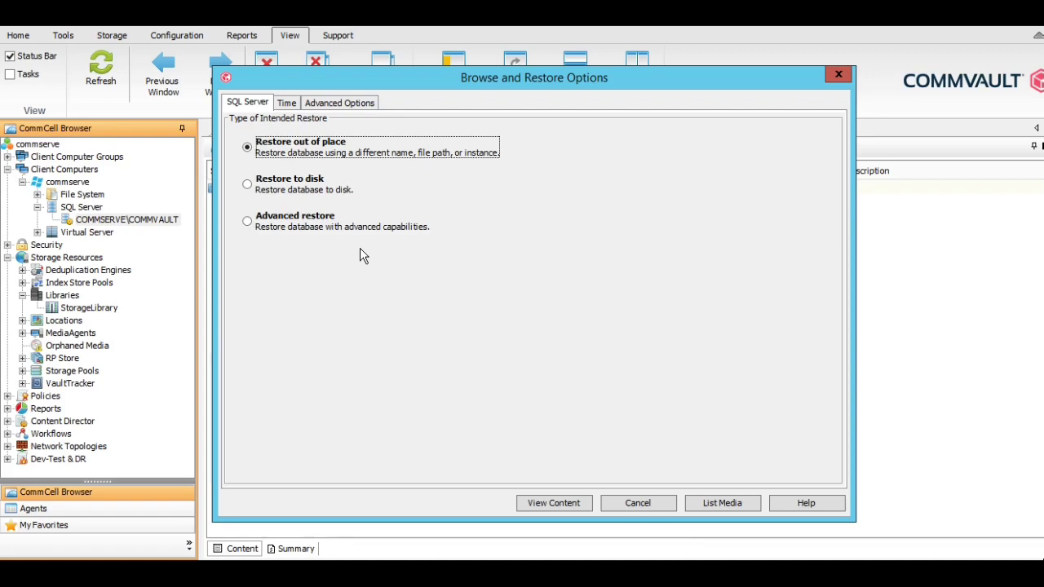
Keep Restore out of place and whole-Database browsing, then list the backed-up databases
{"action": "left_click", "coordinate": [285, 187]}
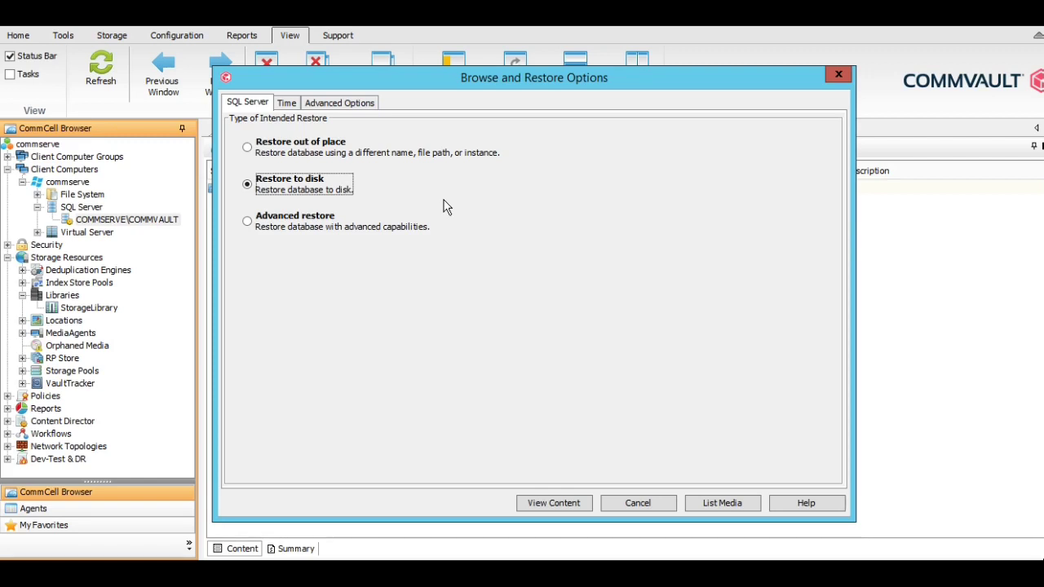
{"action": "left_click", "coordinate": [263, 233]}
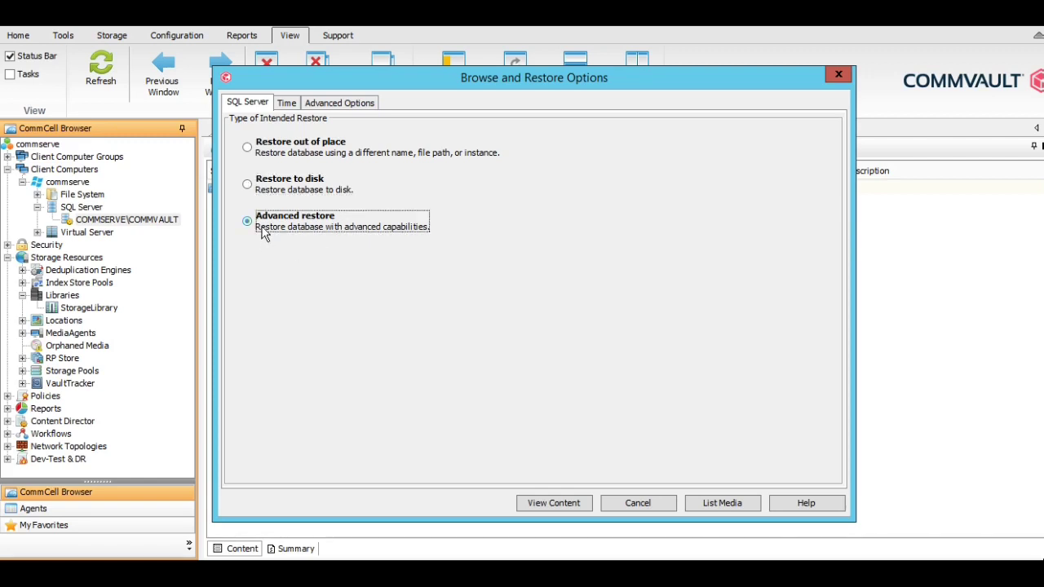
{"action": "left_click", "coordinate": [285, 150]}
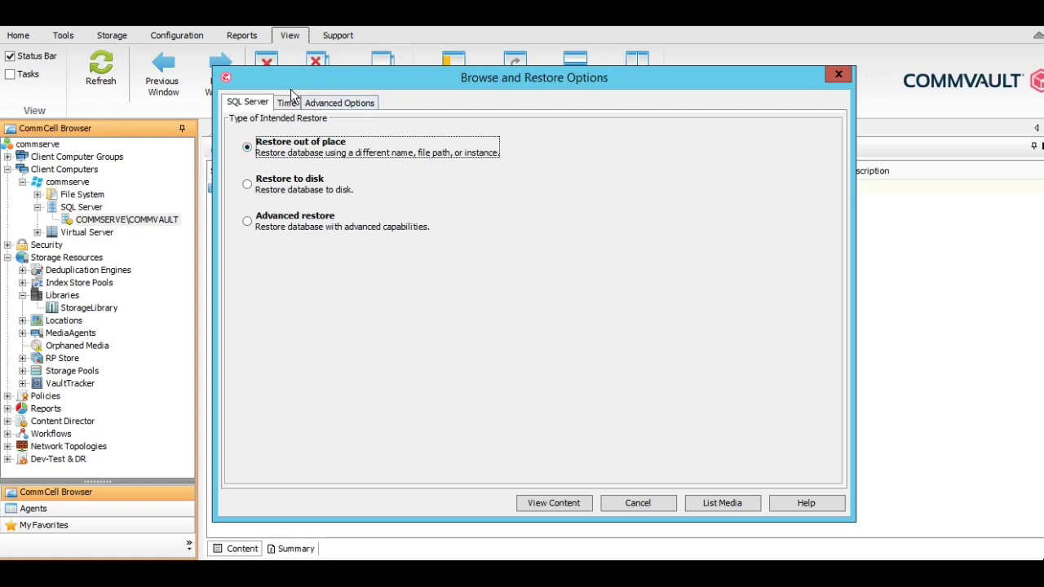
{"action": "left_click", "coordinate": [326, 105]}
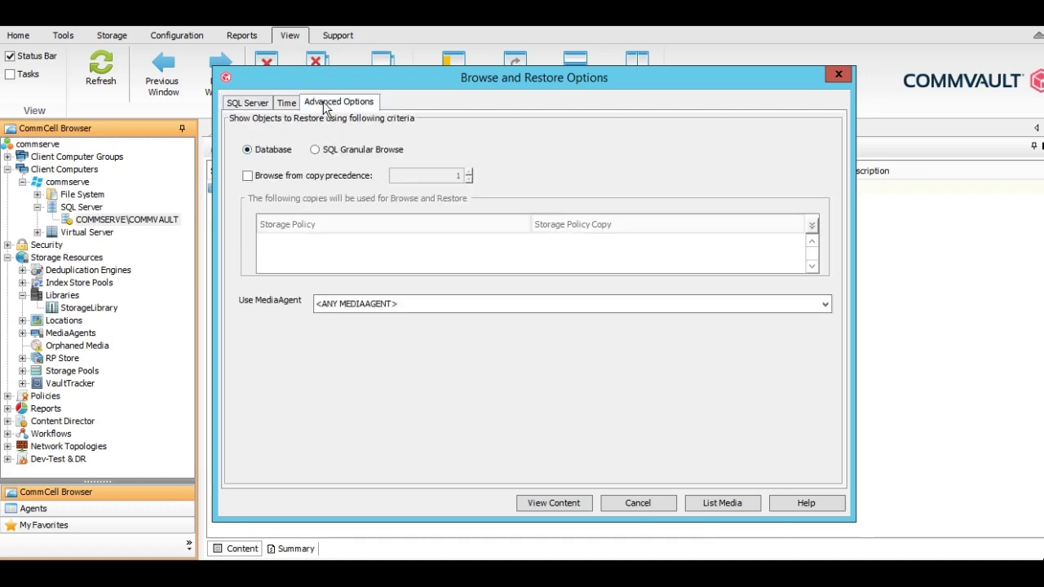
{"action": "left_click", "coordinate": [357, 155]}
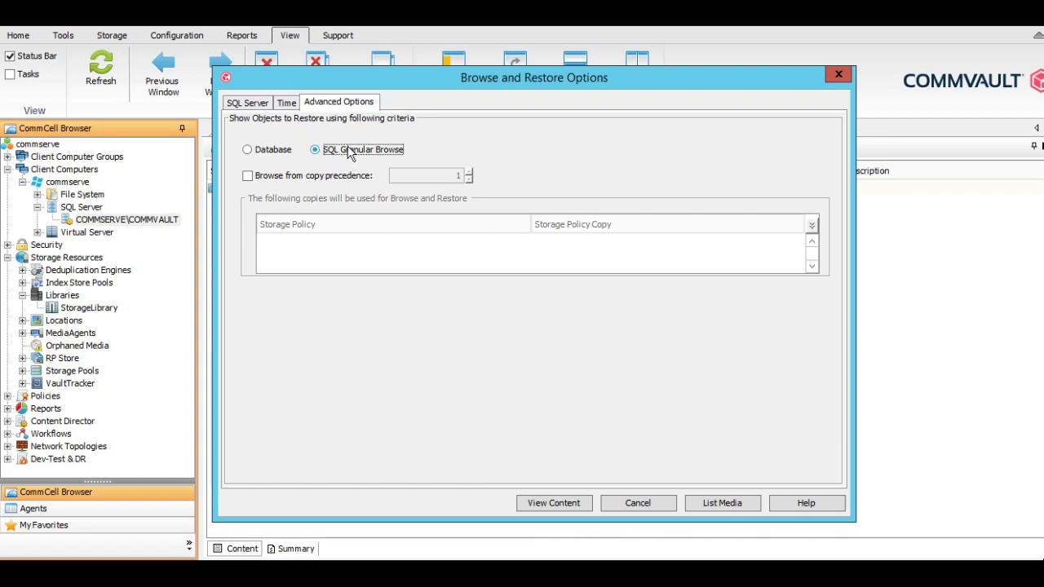
{"action": "left_click", "coordinate": [271, 151]}
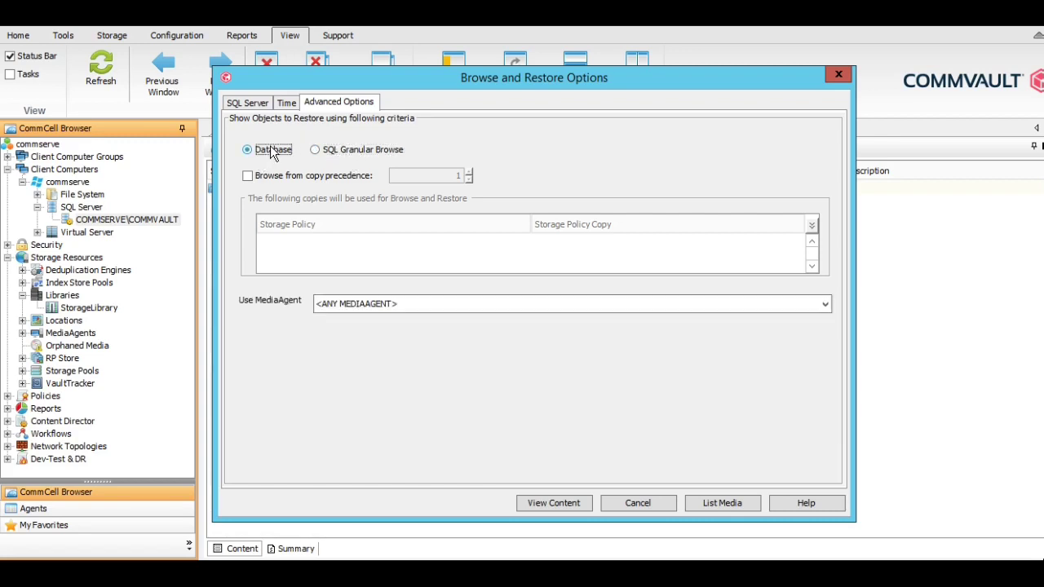
{"action": "left_click", "coordinate": [540, 502]}
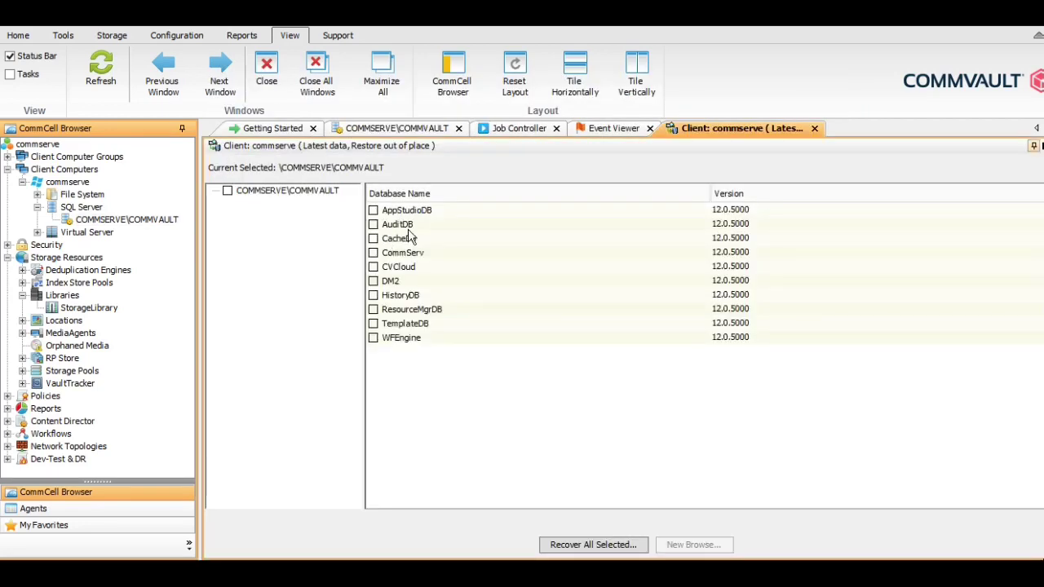
Select CommServ for recovery and review its SQL Restore Options, keeping commserve as destination
{"action": "left_click", "coordinate": [373, 252]}
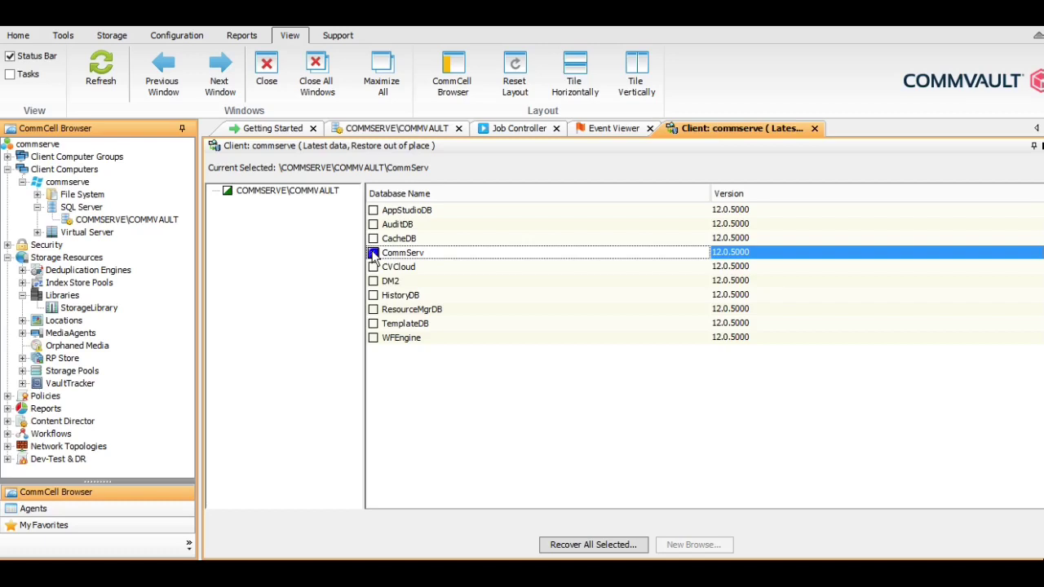
{"action": "left_click", "coordinate": [588, 546]}
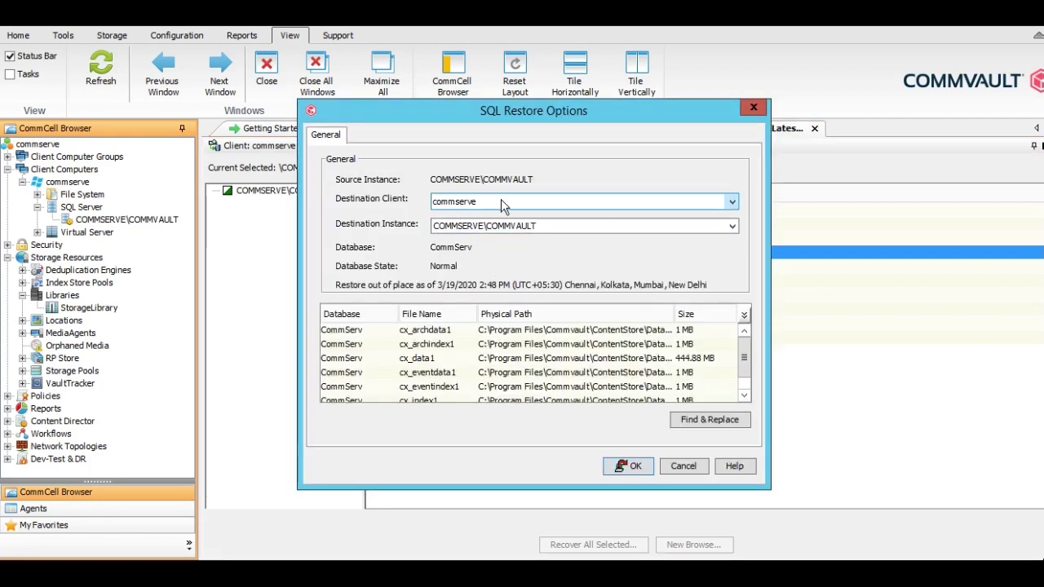
{"action": "left_click", "coordinate": [516, 202]}
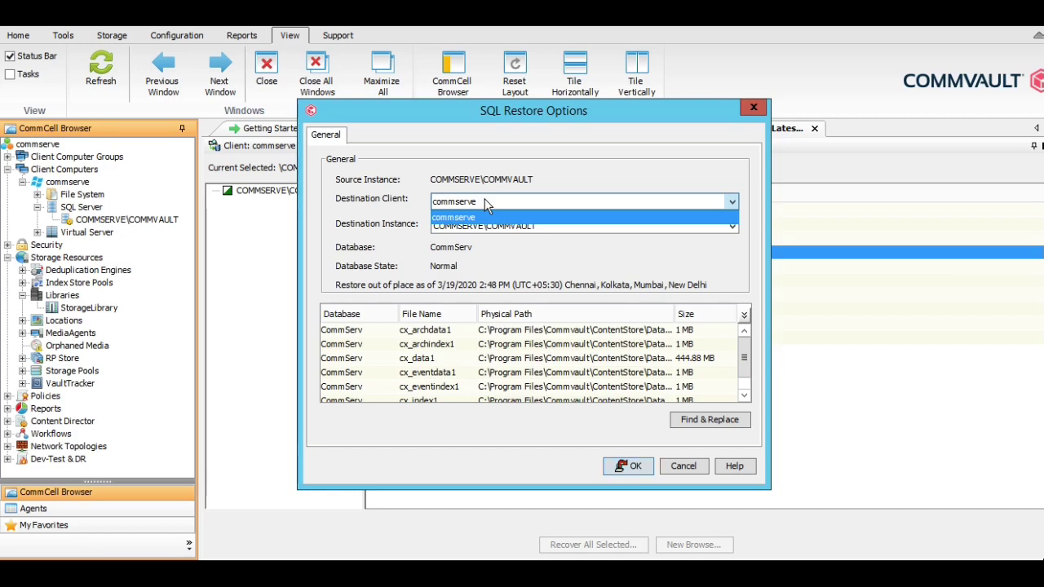
{"action": "left_click", "coordinate": [486, 204]}
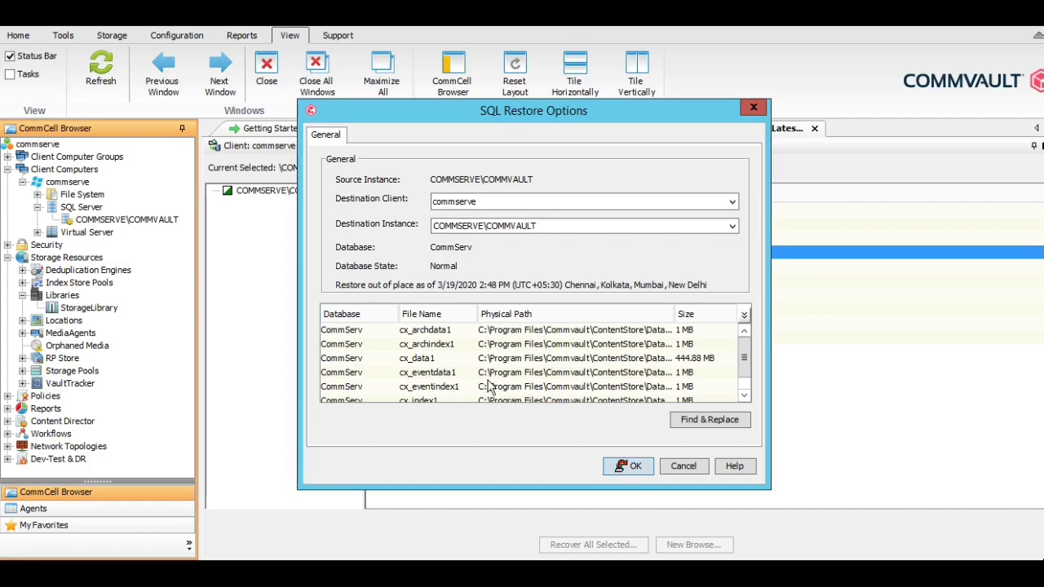
{"action": "left_click", "coordinate": [368, 329]}
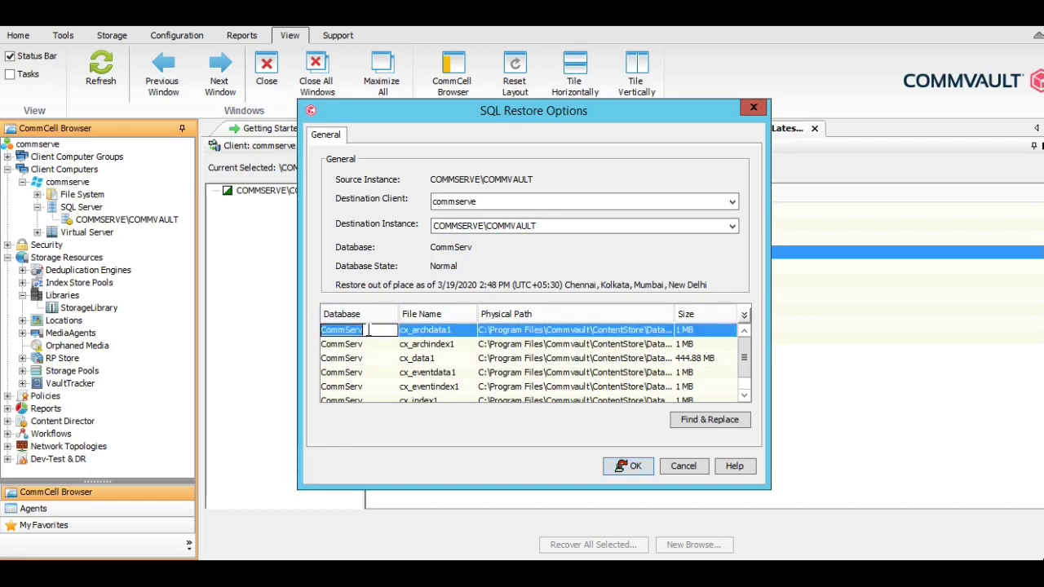
{"action": "left_click", "coordinate": [650, 331]}
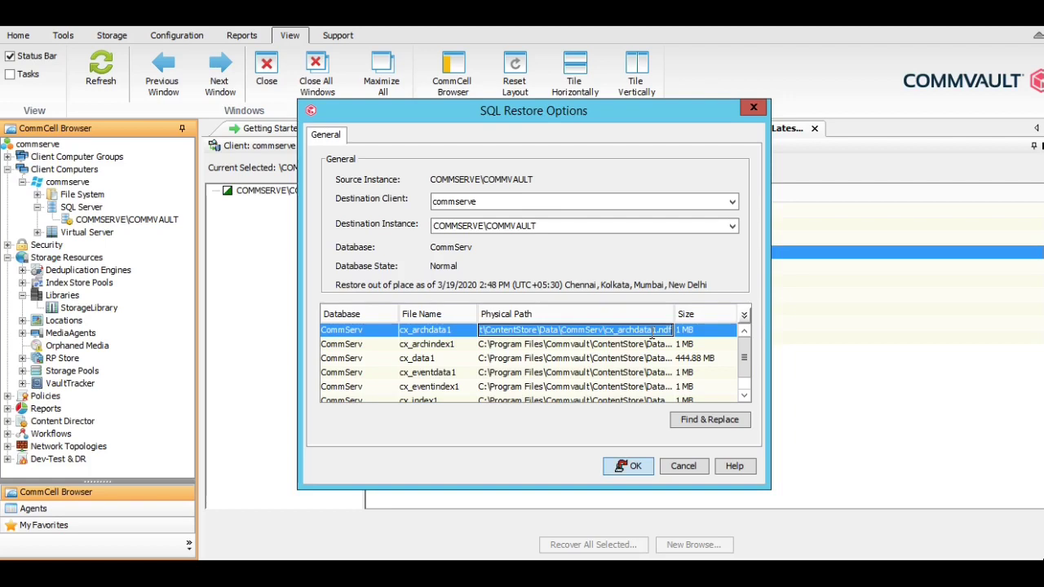
{"action": "left_click", "coordinate": [744, 396]}
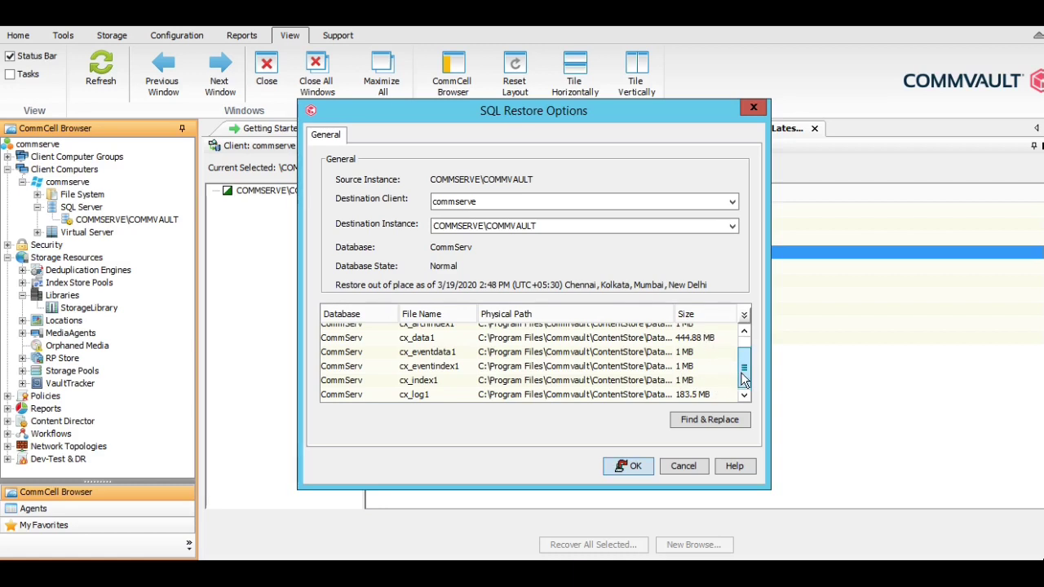
{"action": "left_click_drag", "start_coordinate": [740, 372], "coordinate": [743, 350]}
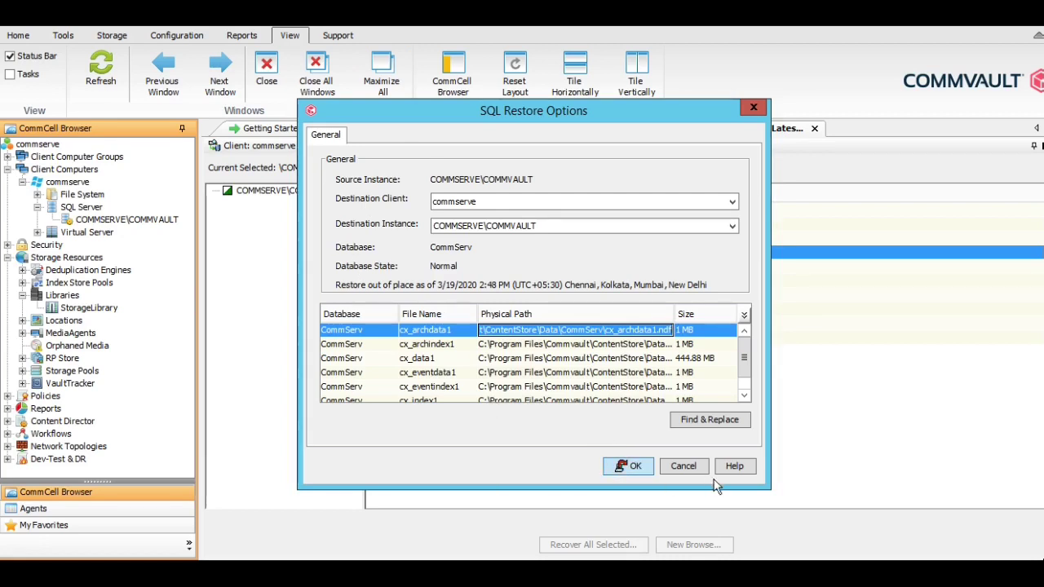
Cancel the SQL restore options and close the restore browse and Event Viewer tabs
{"action": "left_click", "coordinate": [683, 467]}
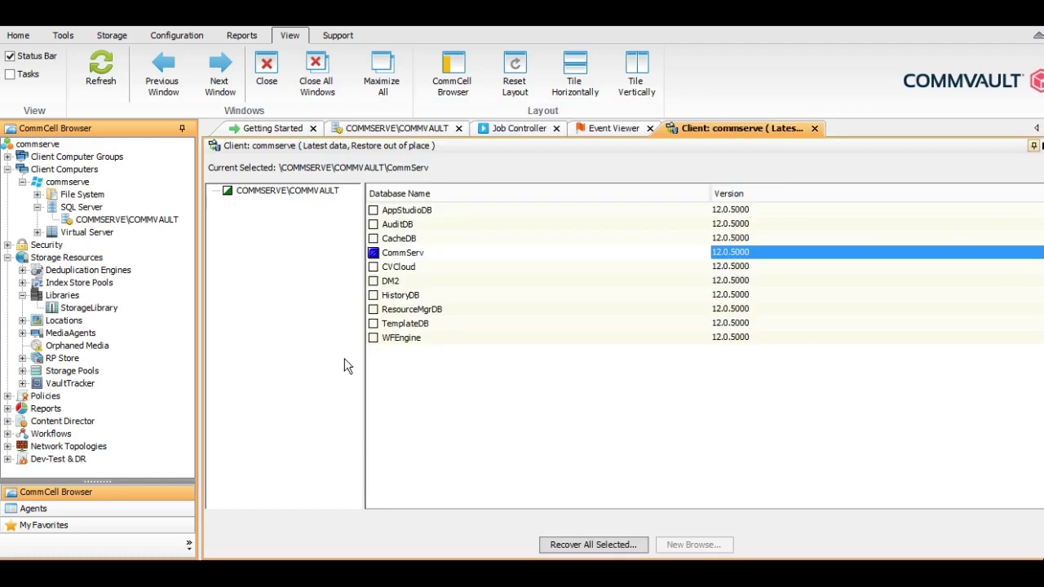
{"action": "left_click", "coordinate": [815, 129]}
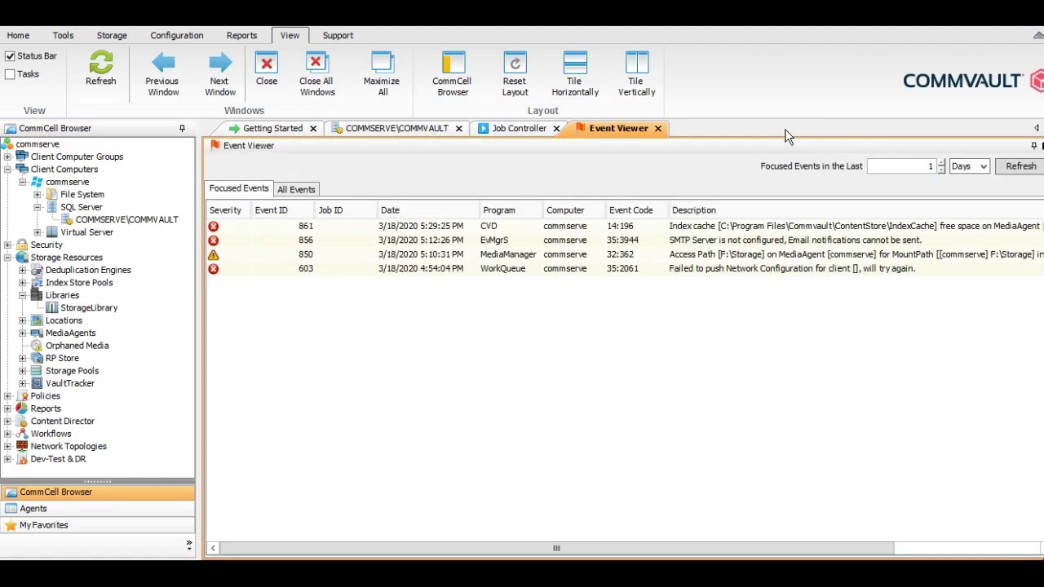
{"action": "left_click", "coordinate": [658, 129]}
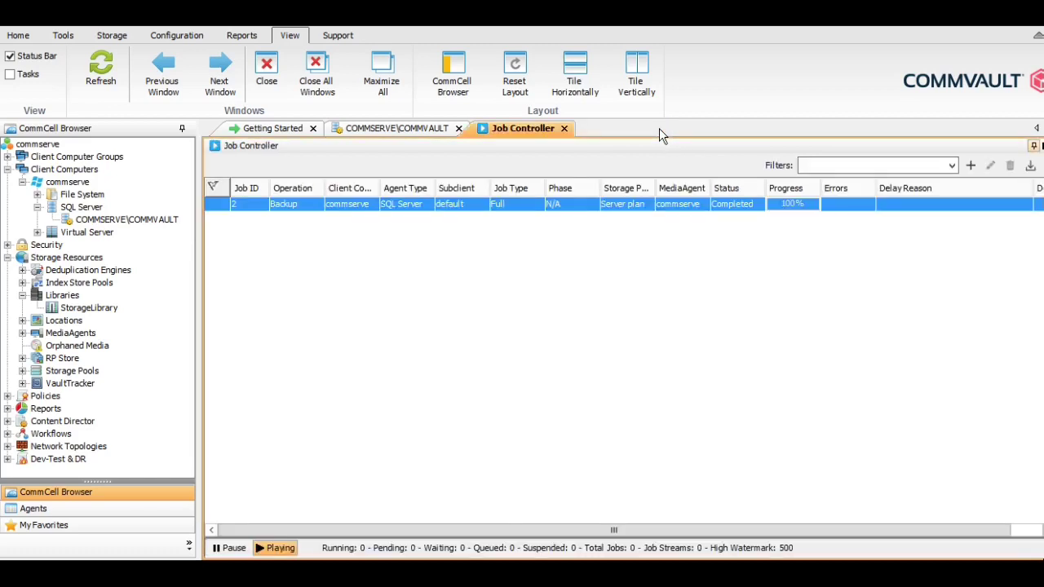